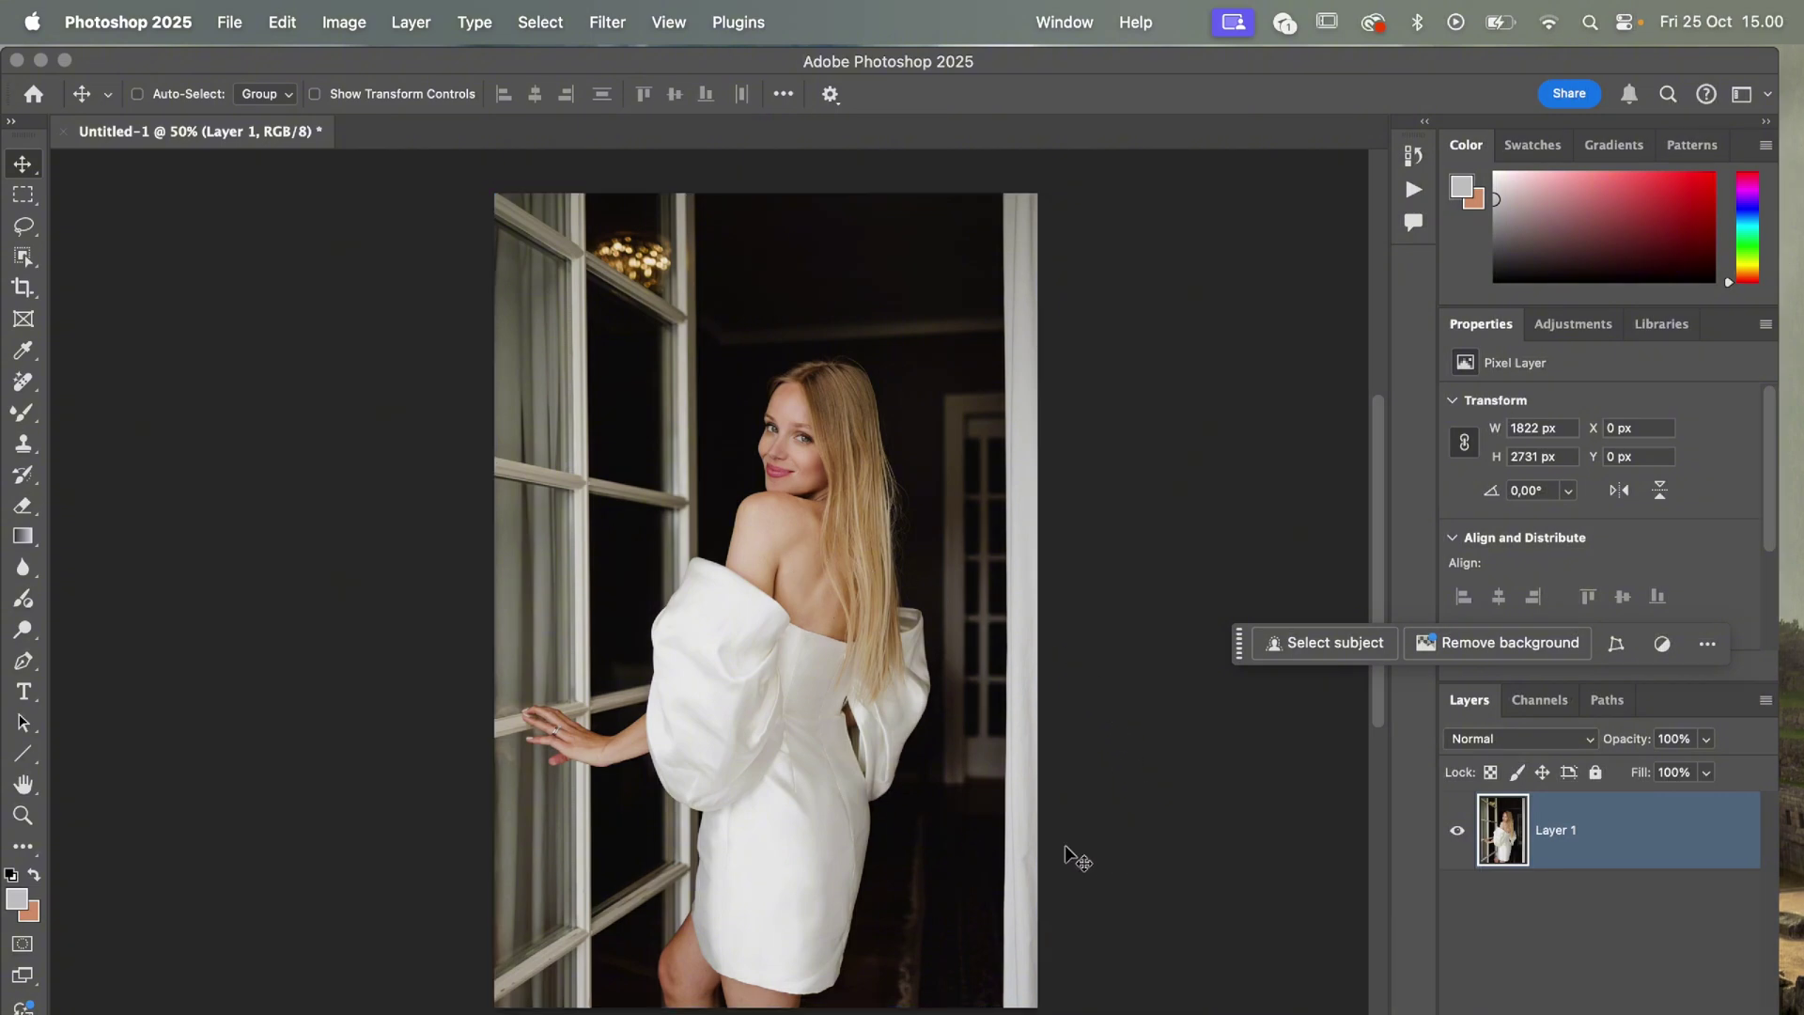
Step: Zoom in close on the dress fabric, then zoom back out to the whole portrait
click(24, 819)
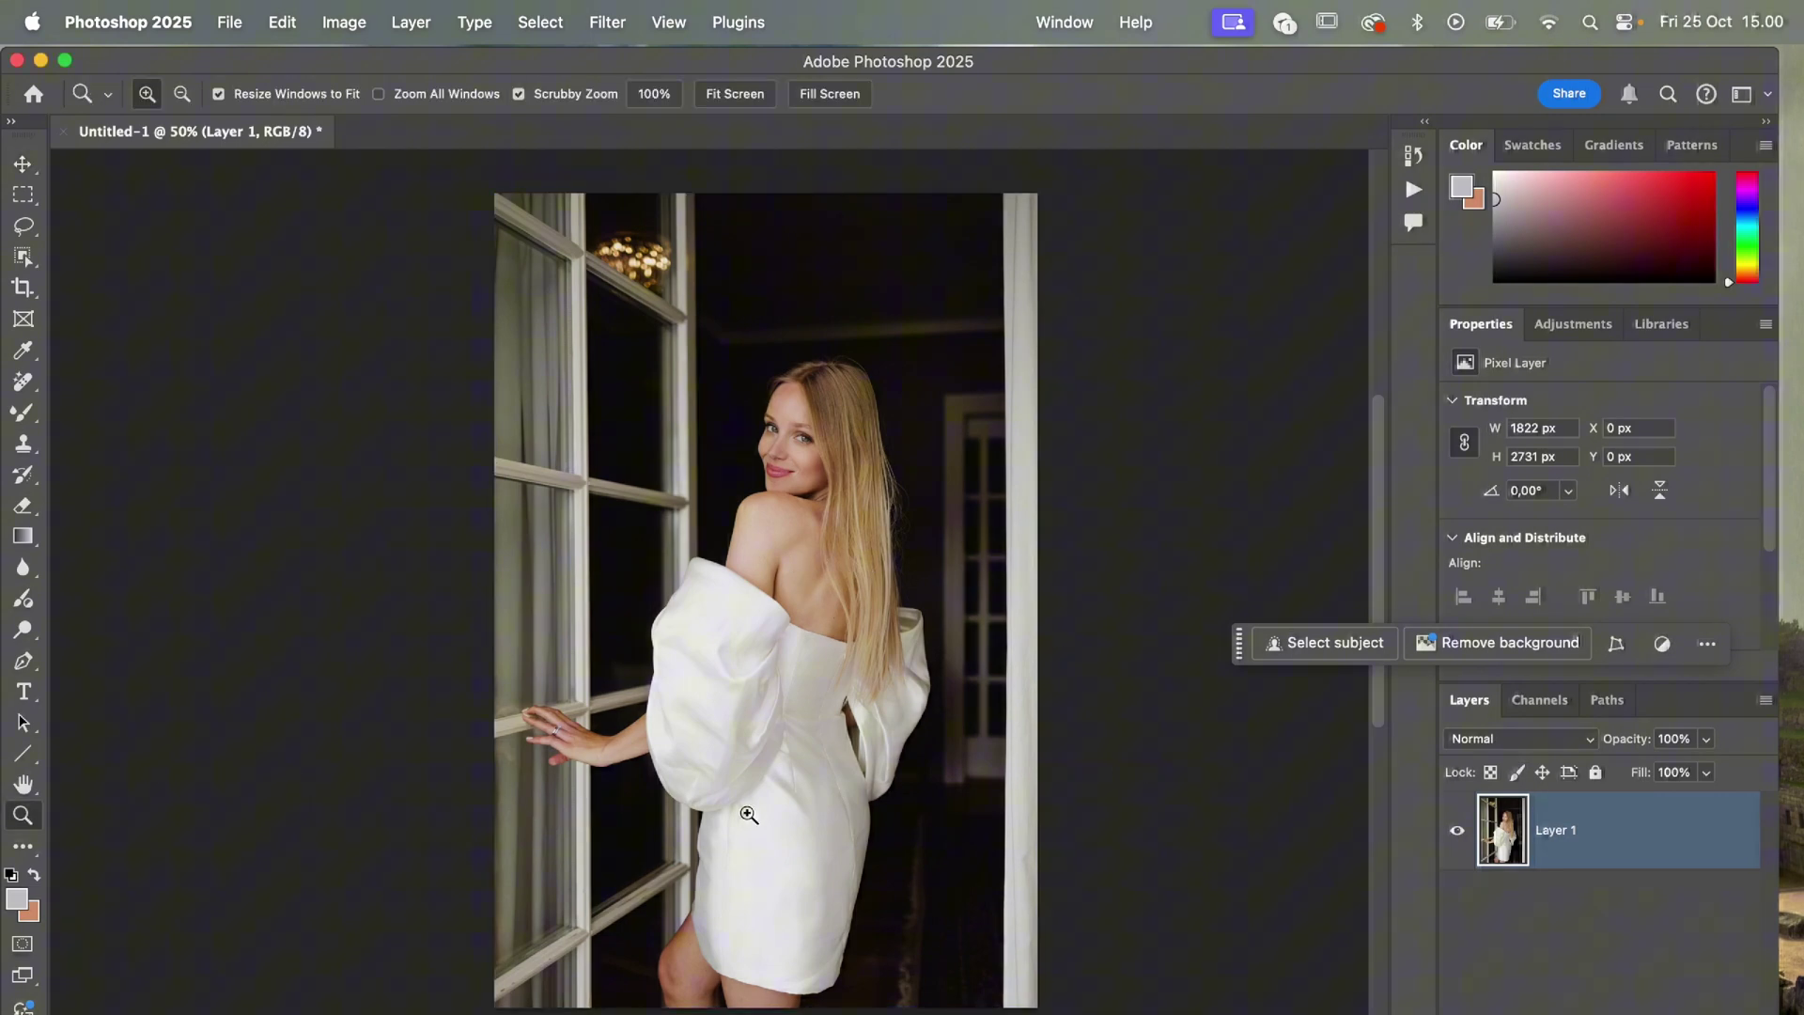
drag(760, 764, 870, 761)
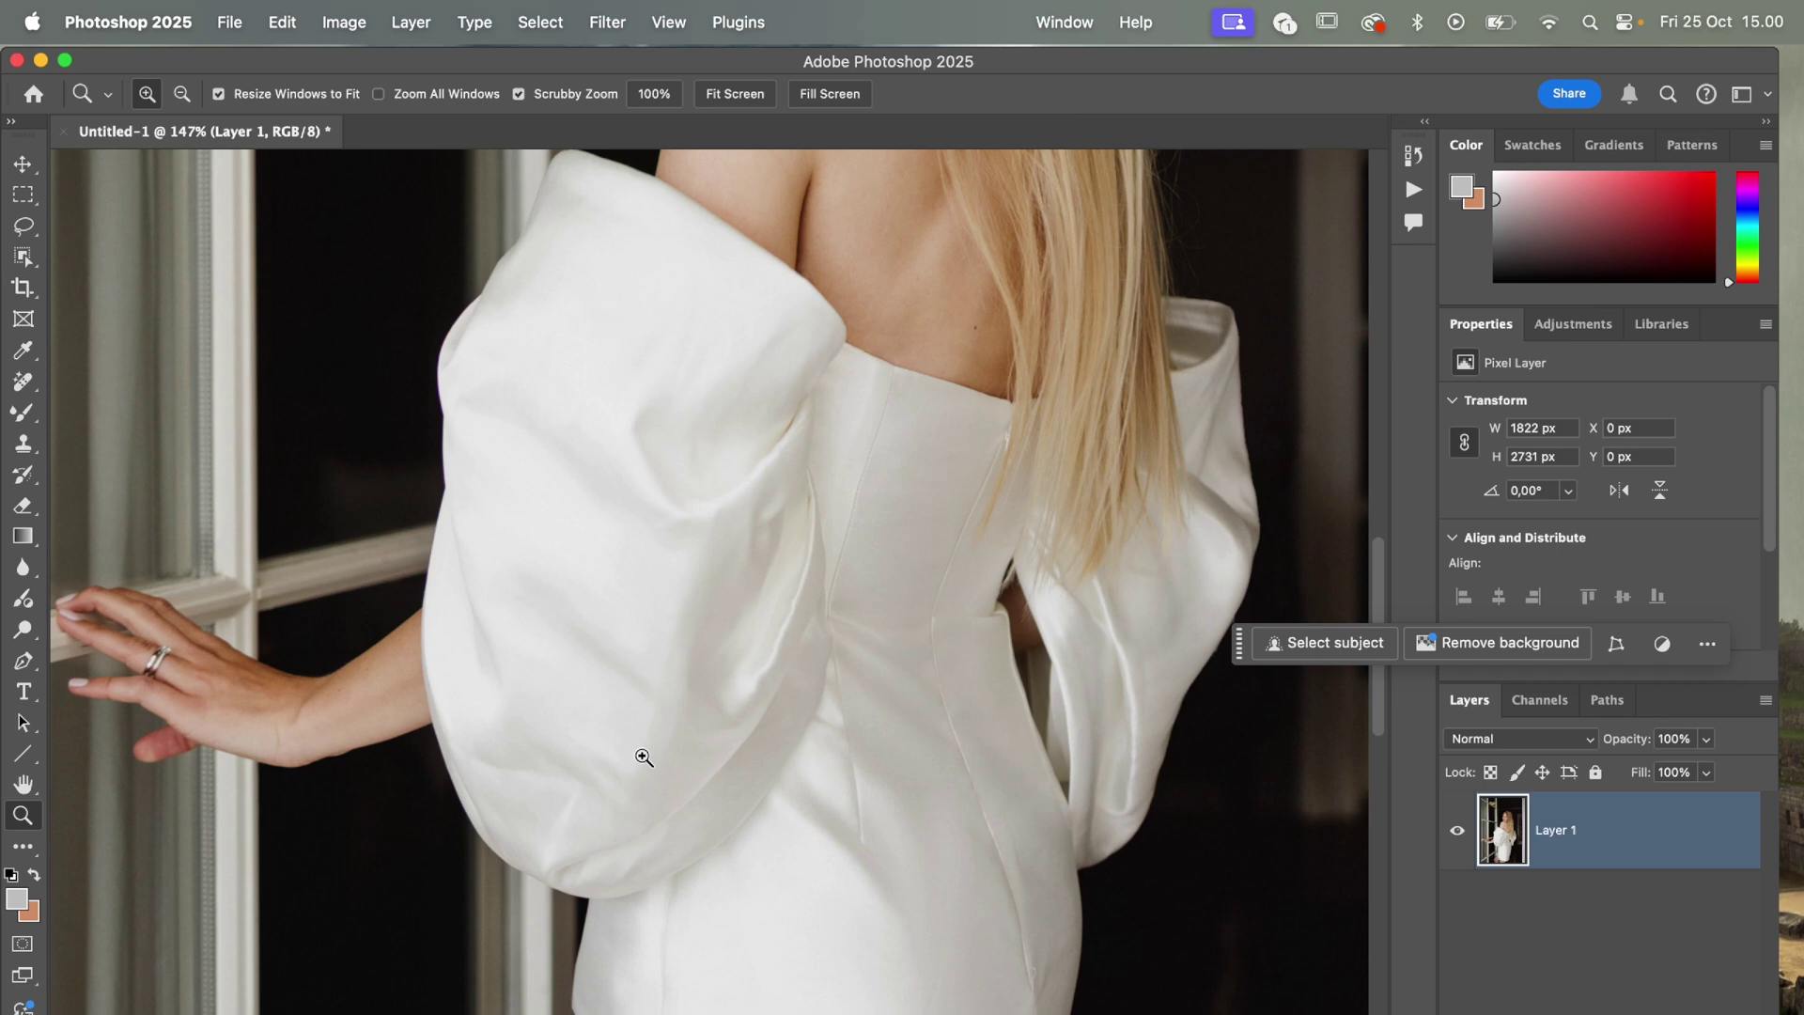
scroll(940, 760, down, 10)
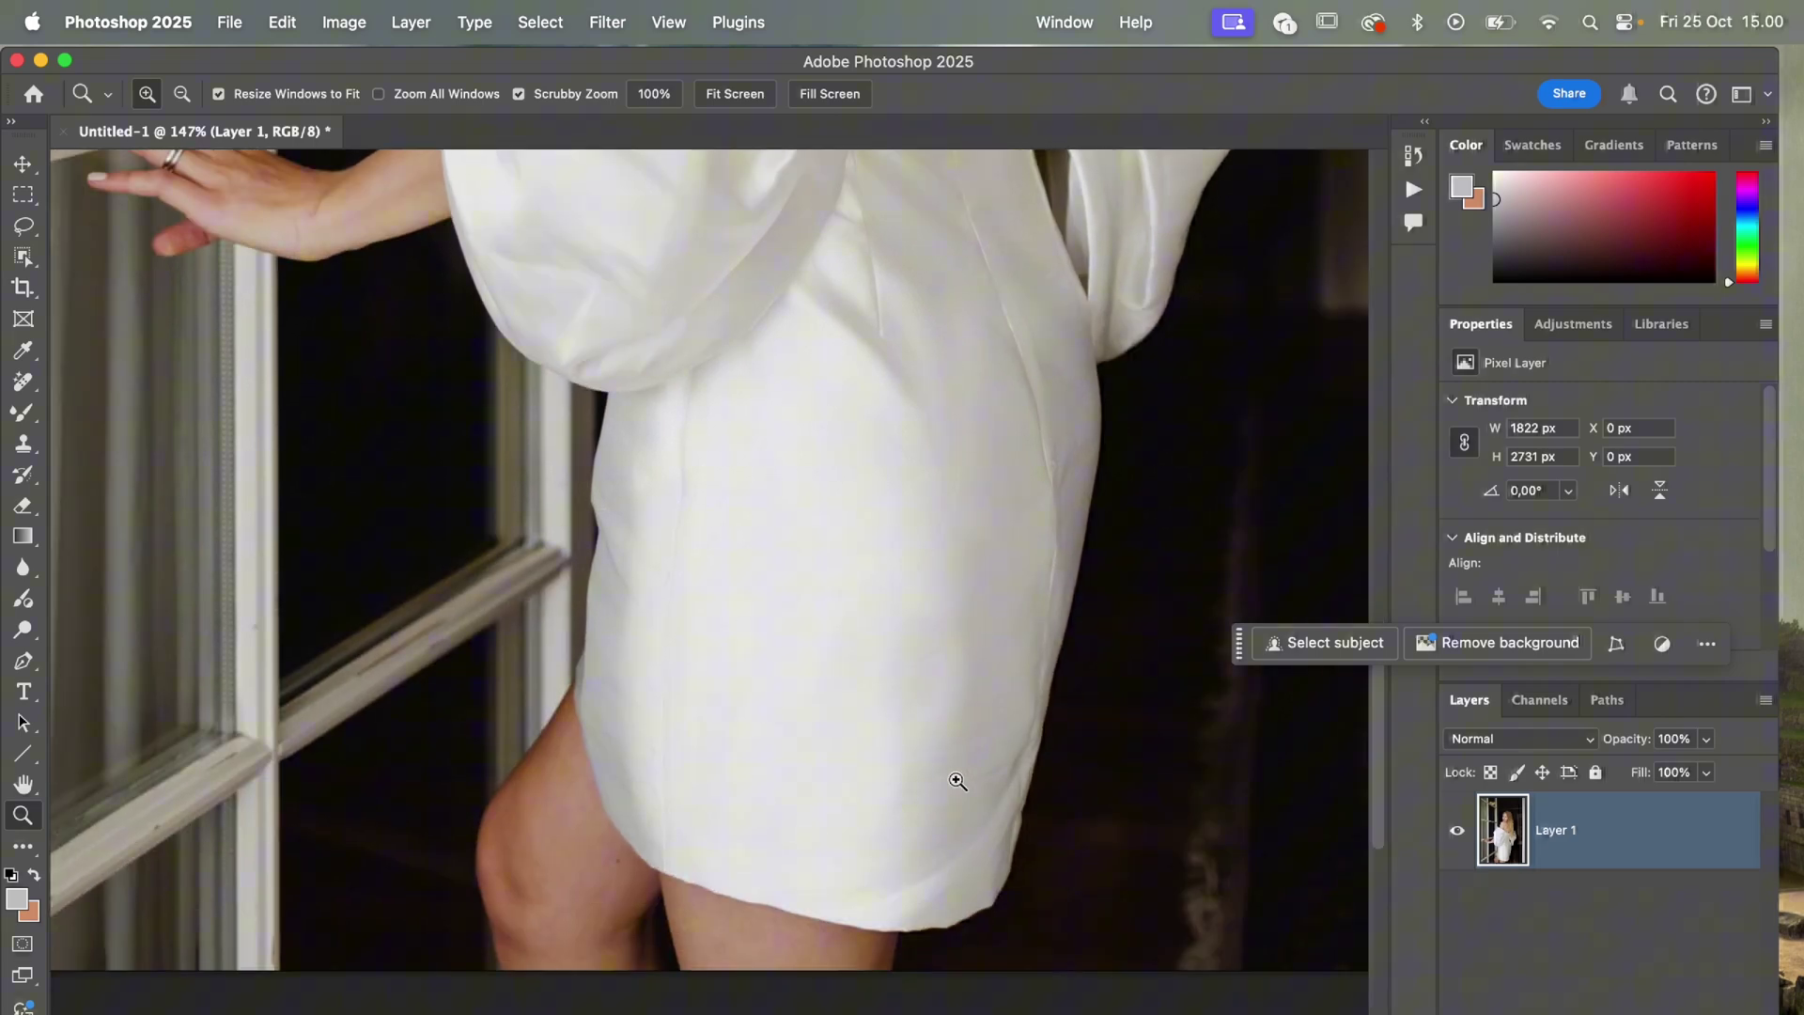
drag(819, 736, 378, 493)
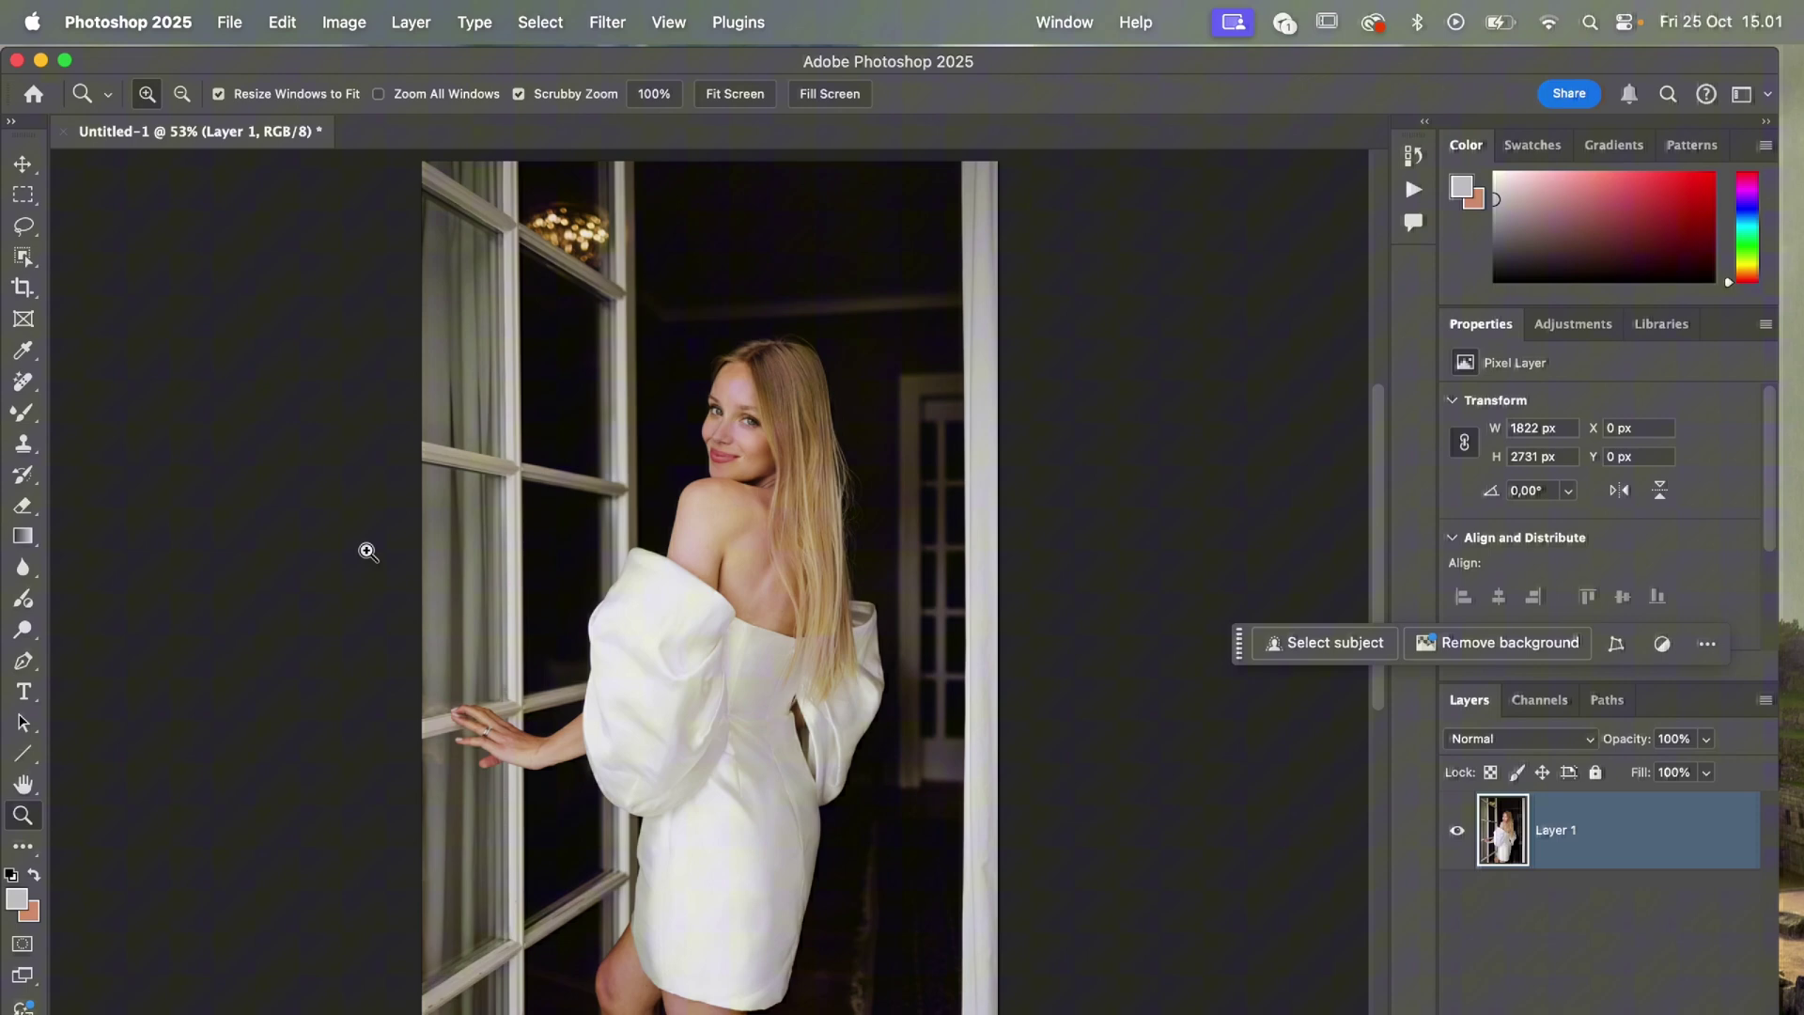
Step: Launch Filter > Retouch4me > Retouch4me Fabric on the portrait
click(606, 25)
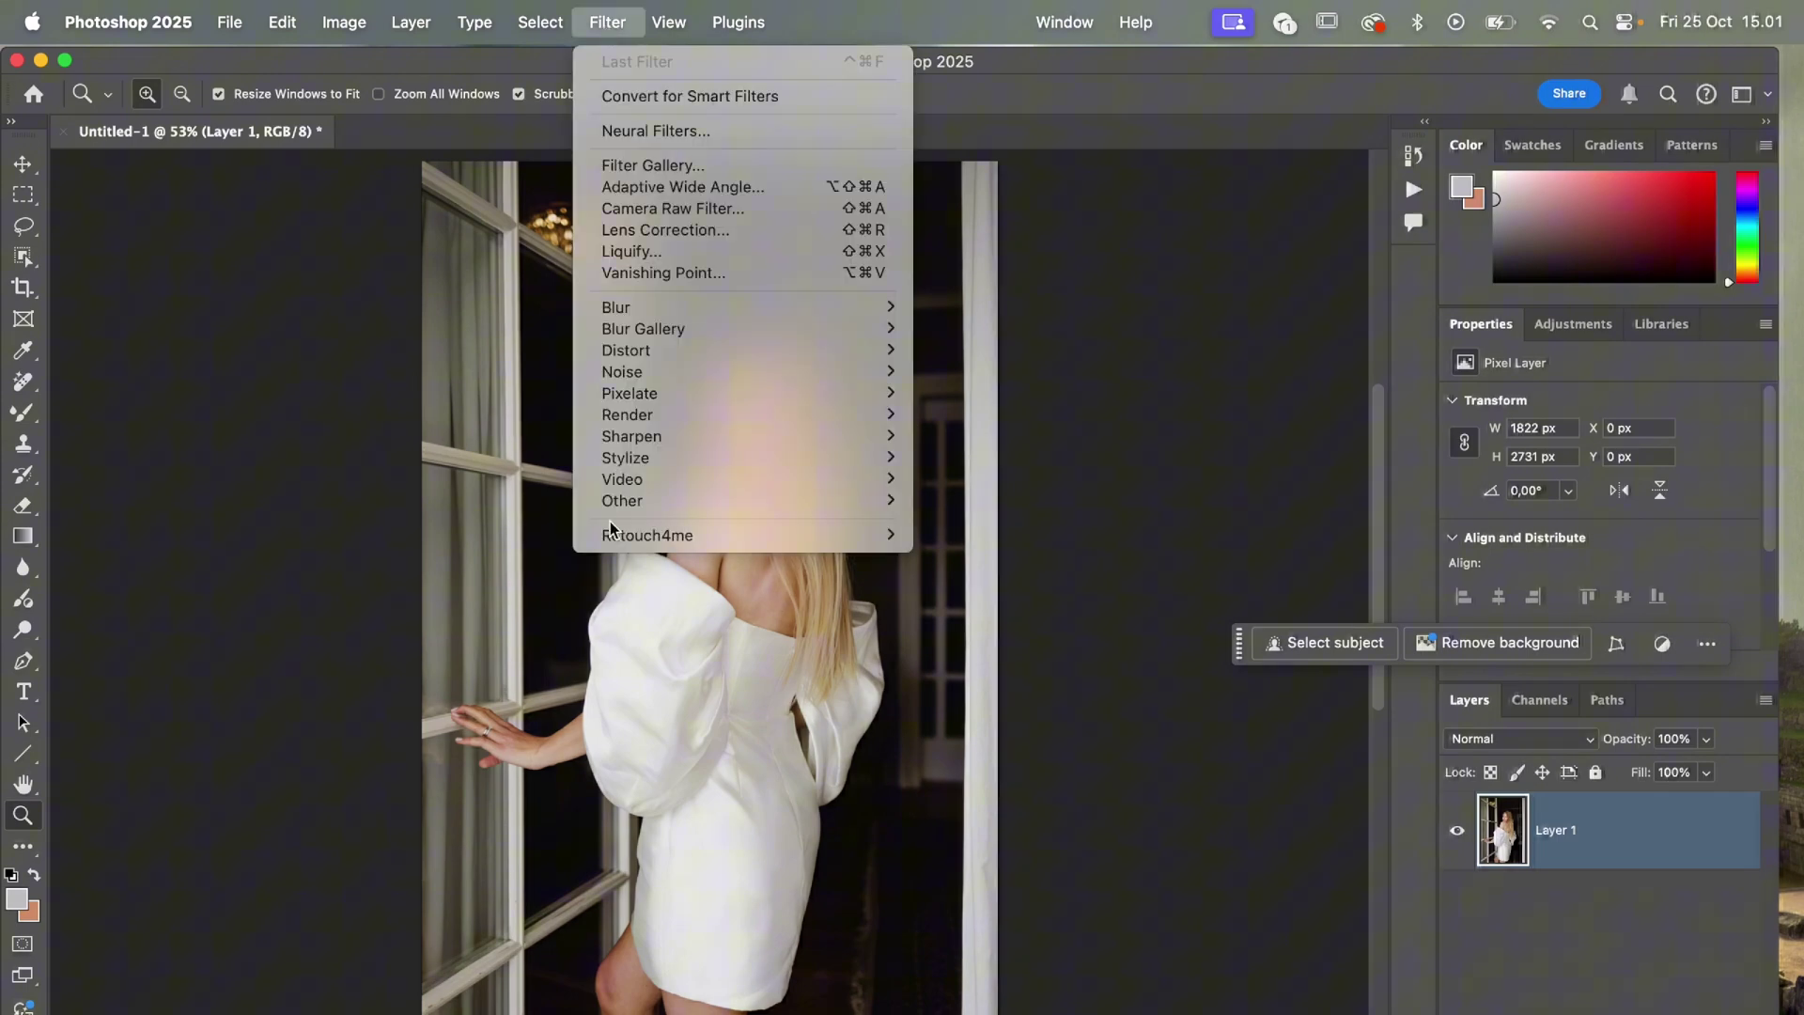
mouse_move(619, 535)
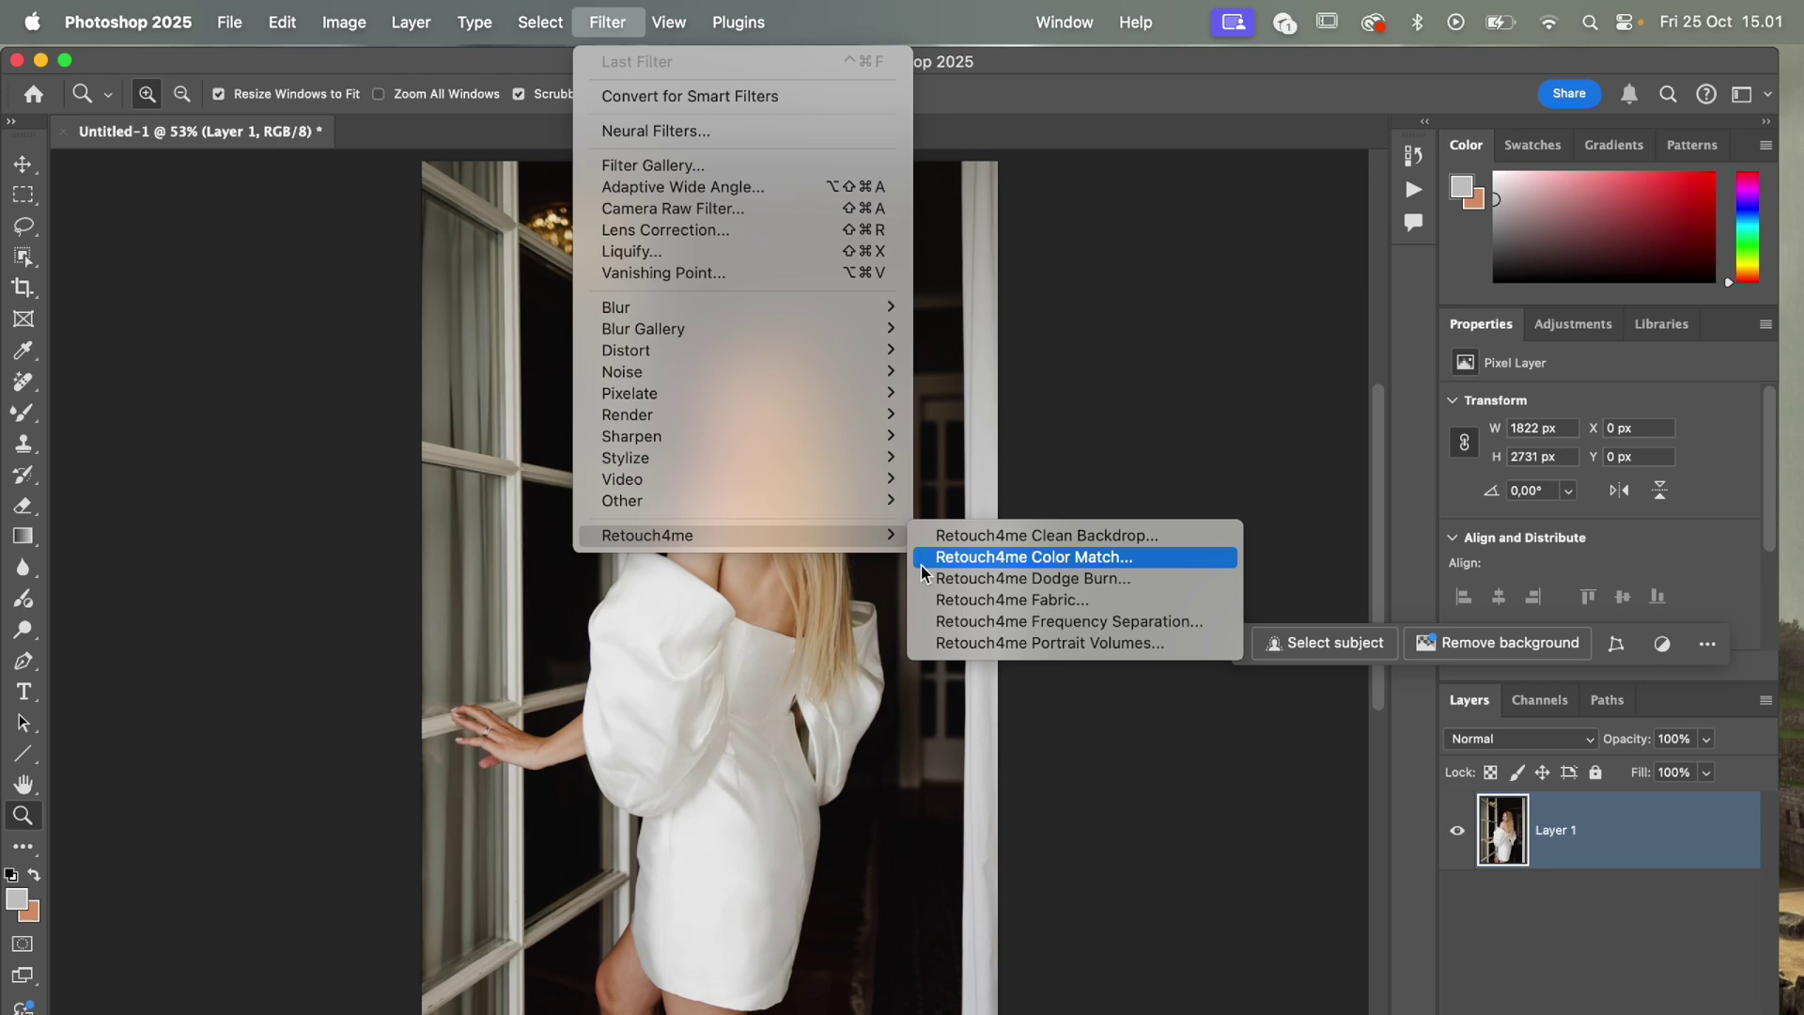
click(945, 601)
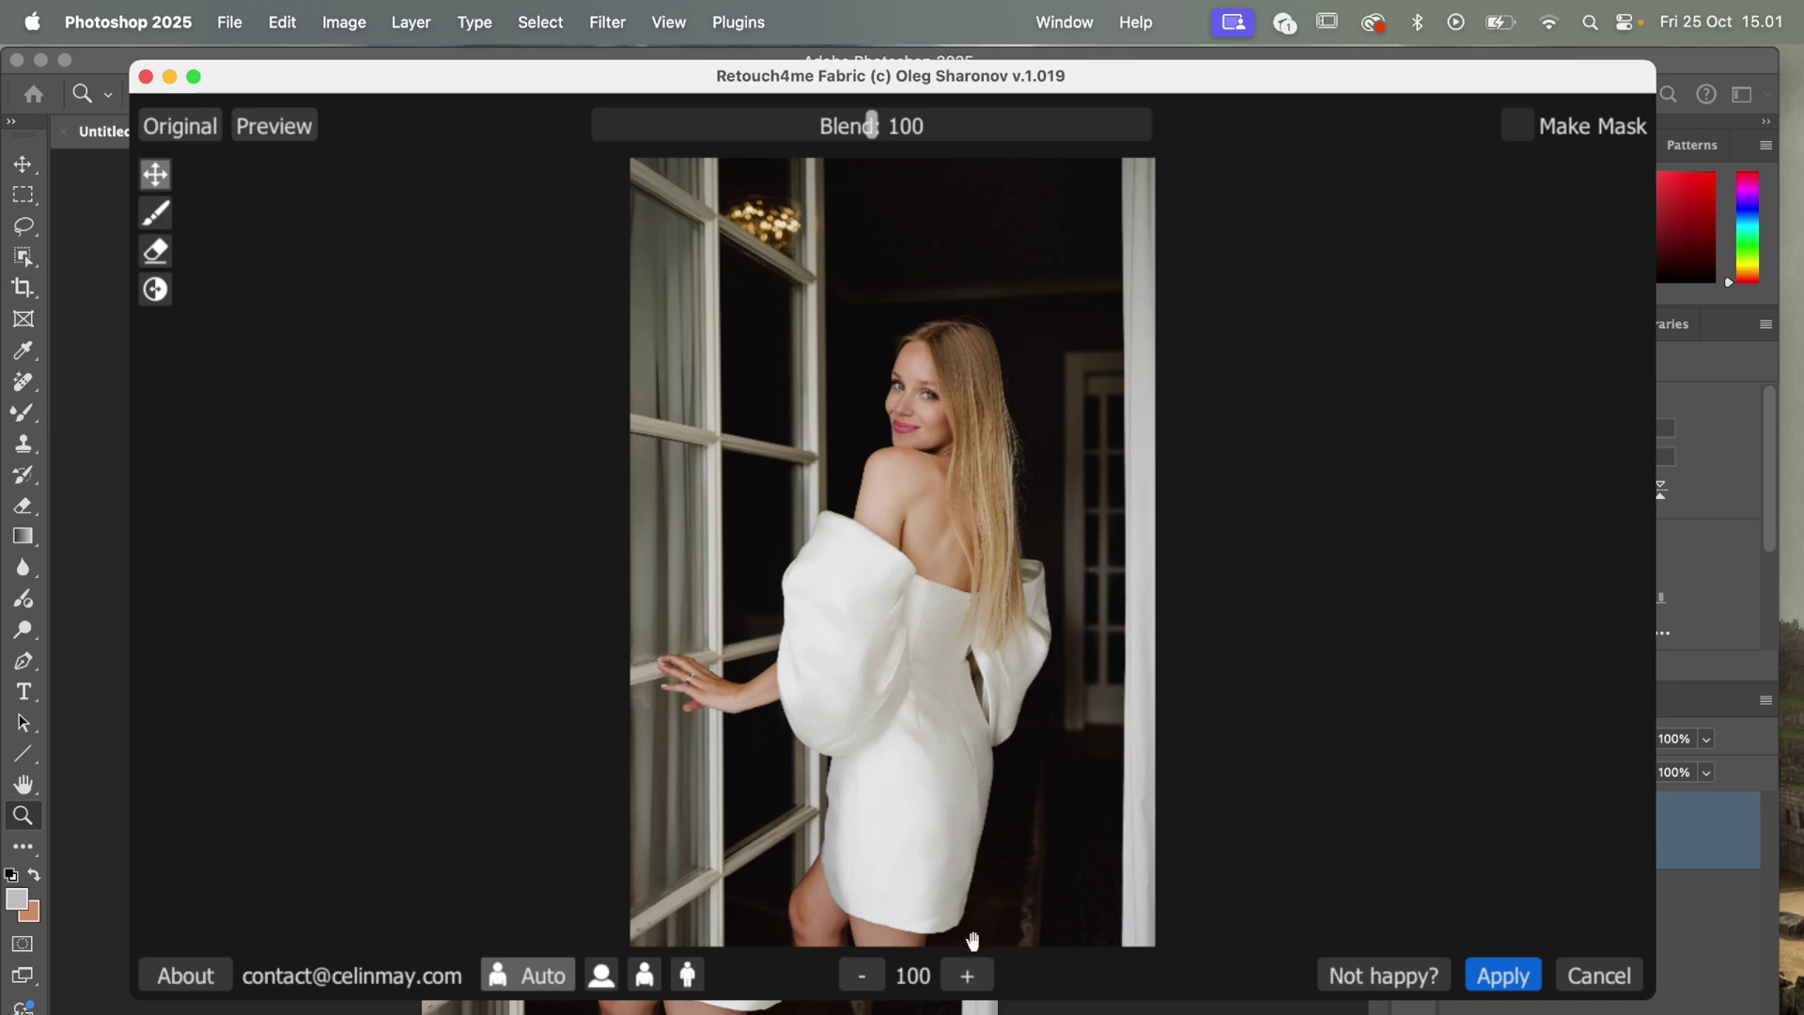
Step: At 150 preview zoom, compare the lower dress and the shoulders and sleeves against the Original
click(967, 975)
drag(951, 540, 910, 394)
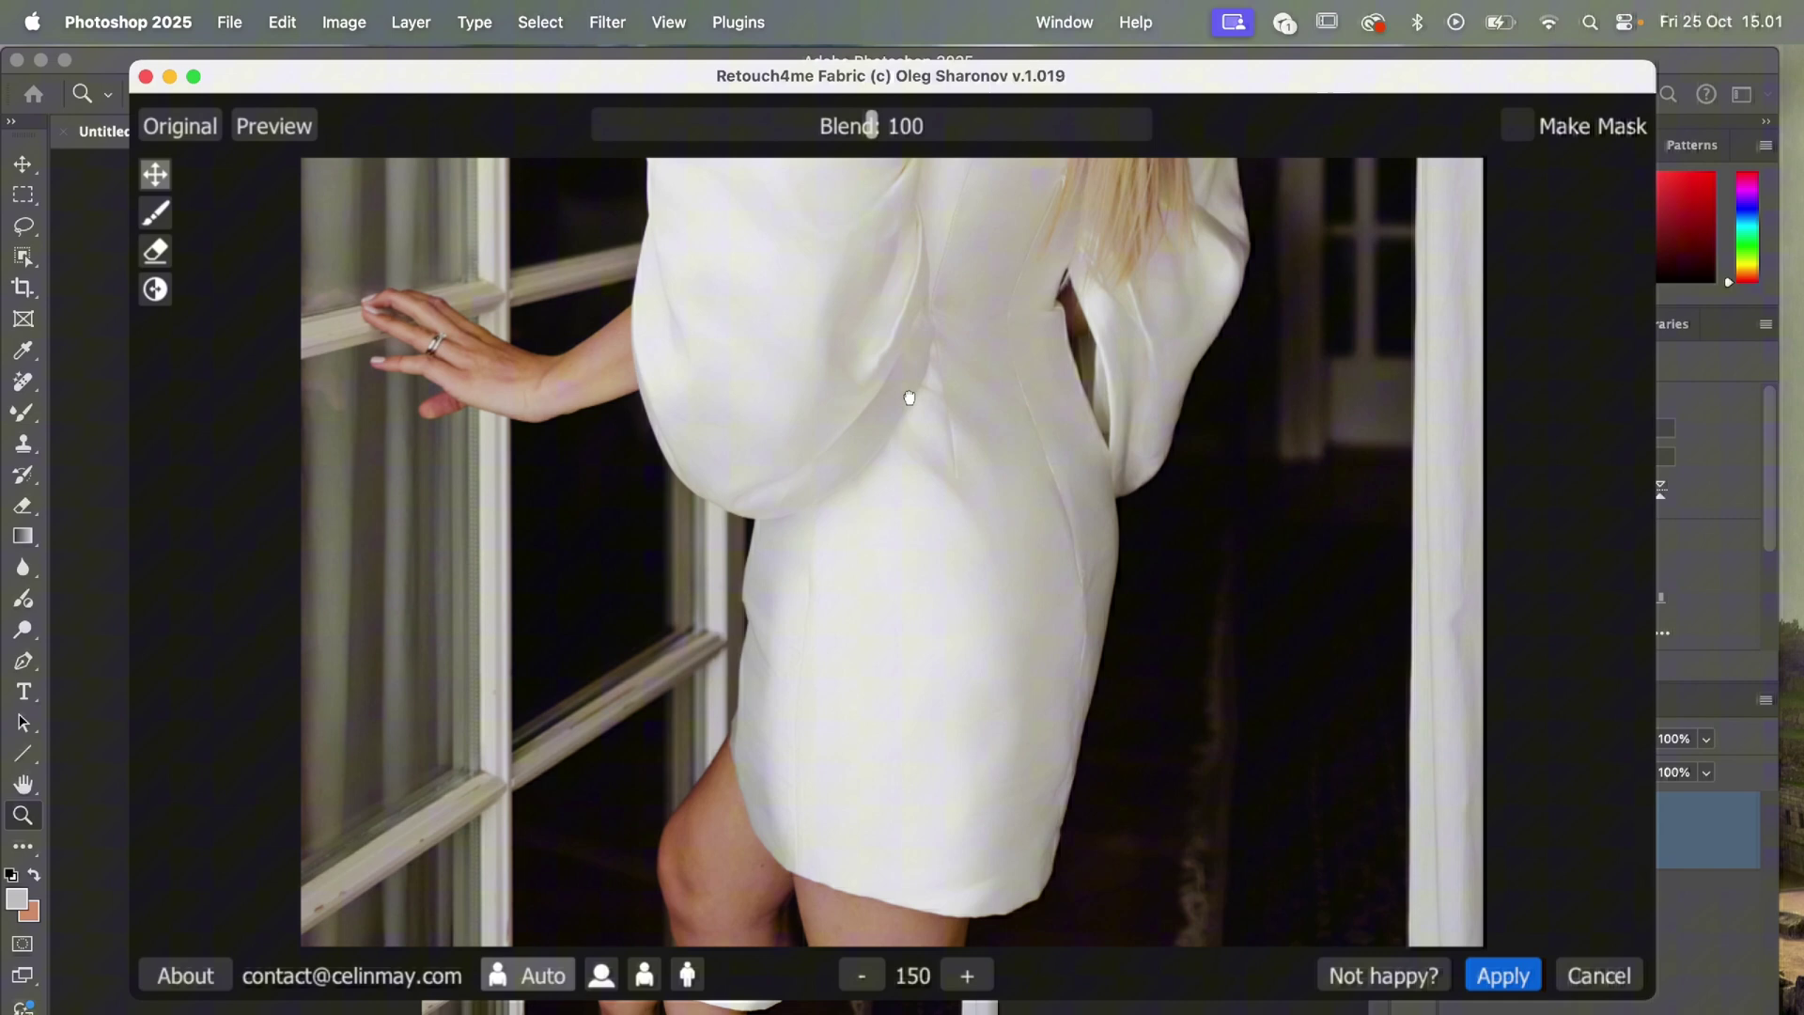
click(181, 127)
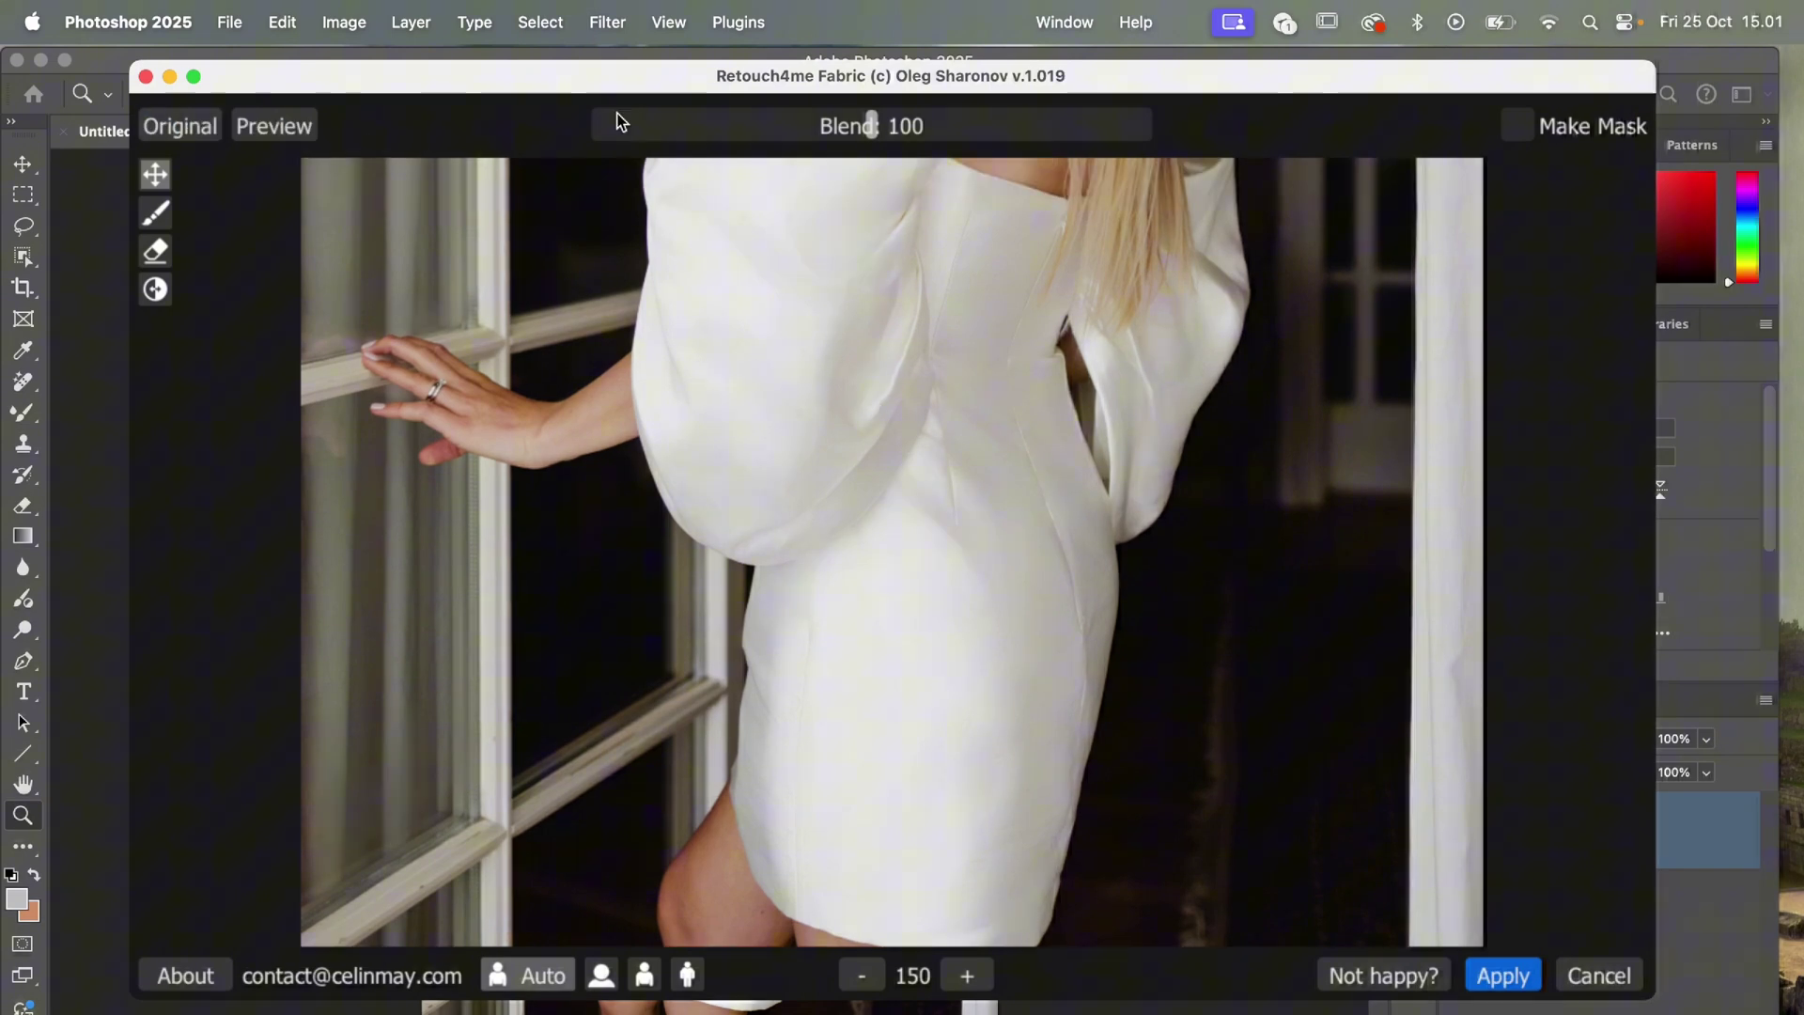
drag(750, 267, 751, 563)
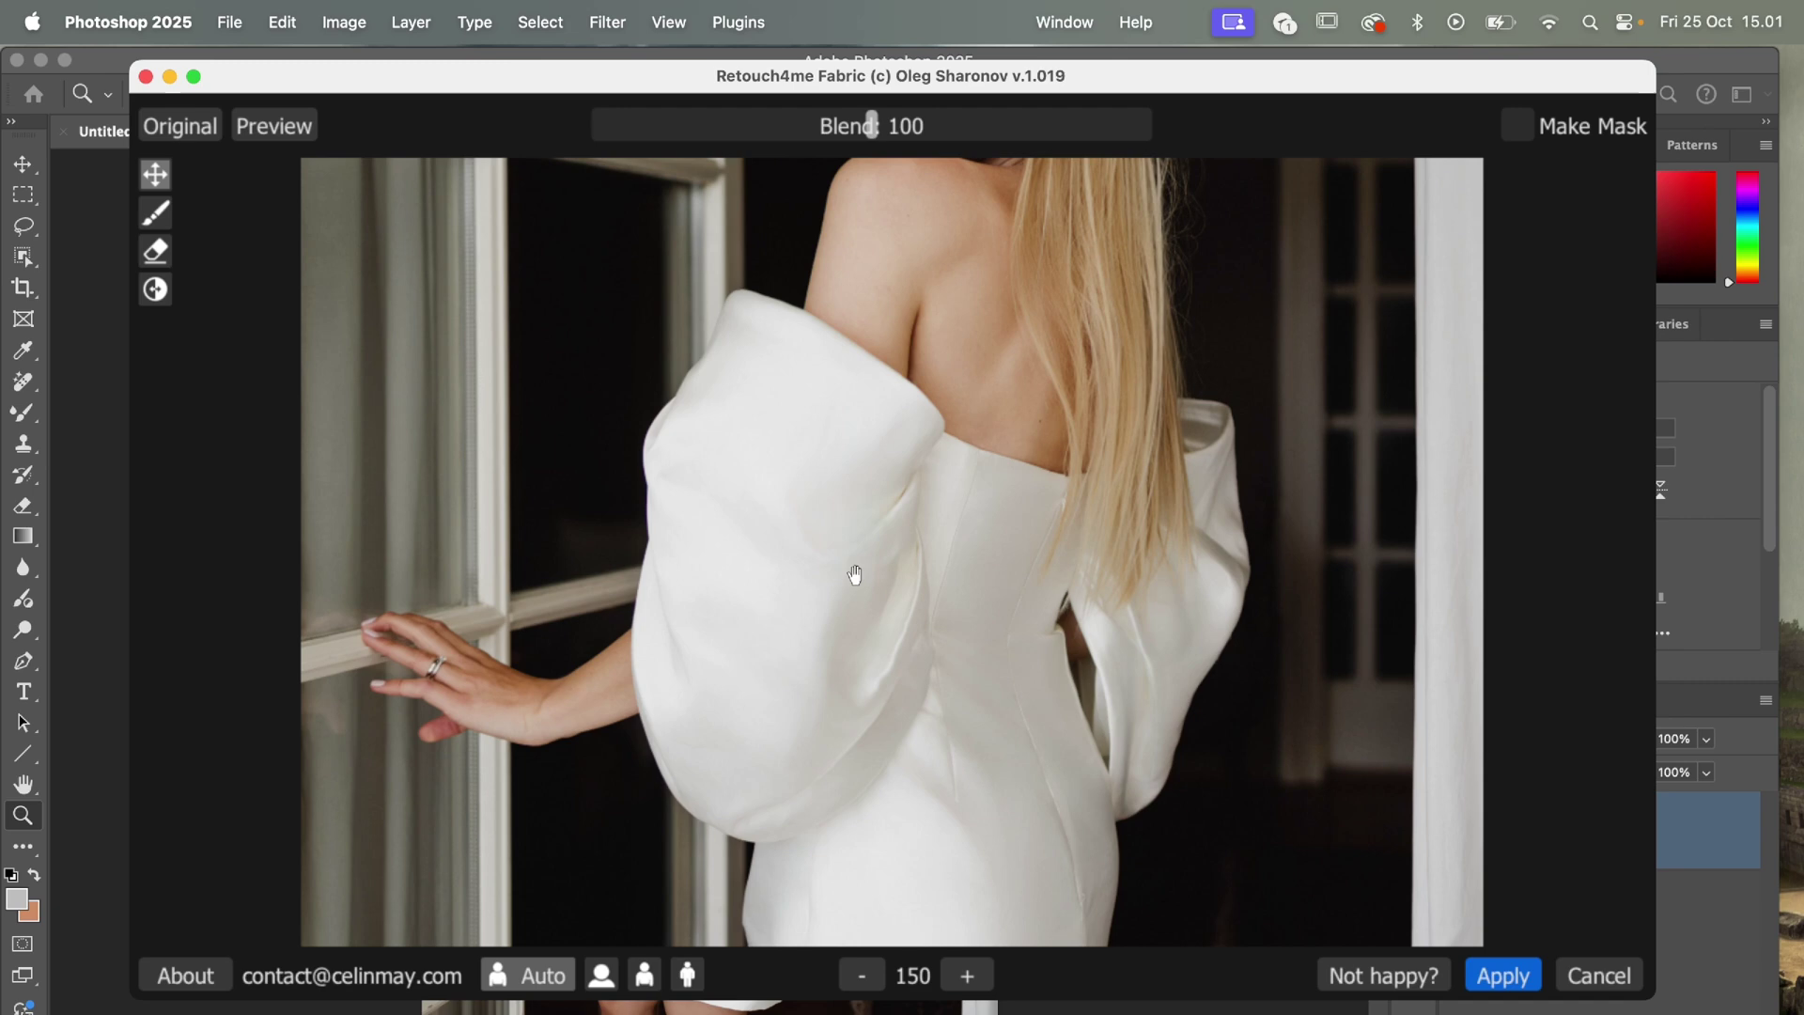
click(179, 134)
Step: Zoom the preview back to 100 and lower Blend from 100 to 62
click(861, 975)
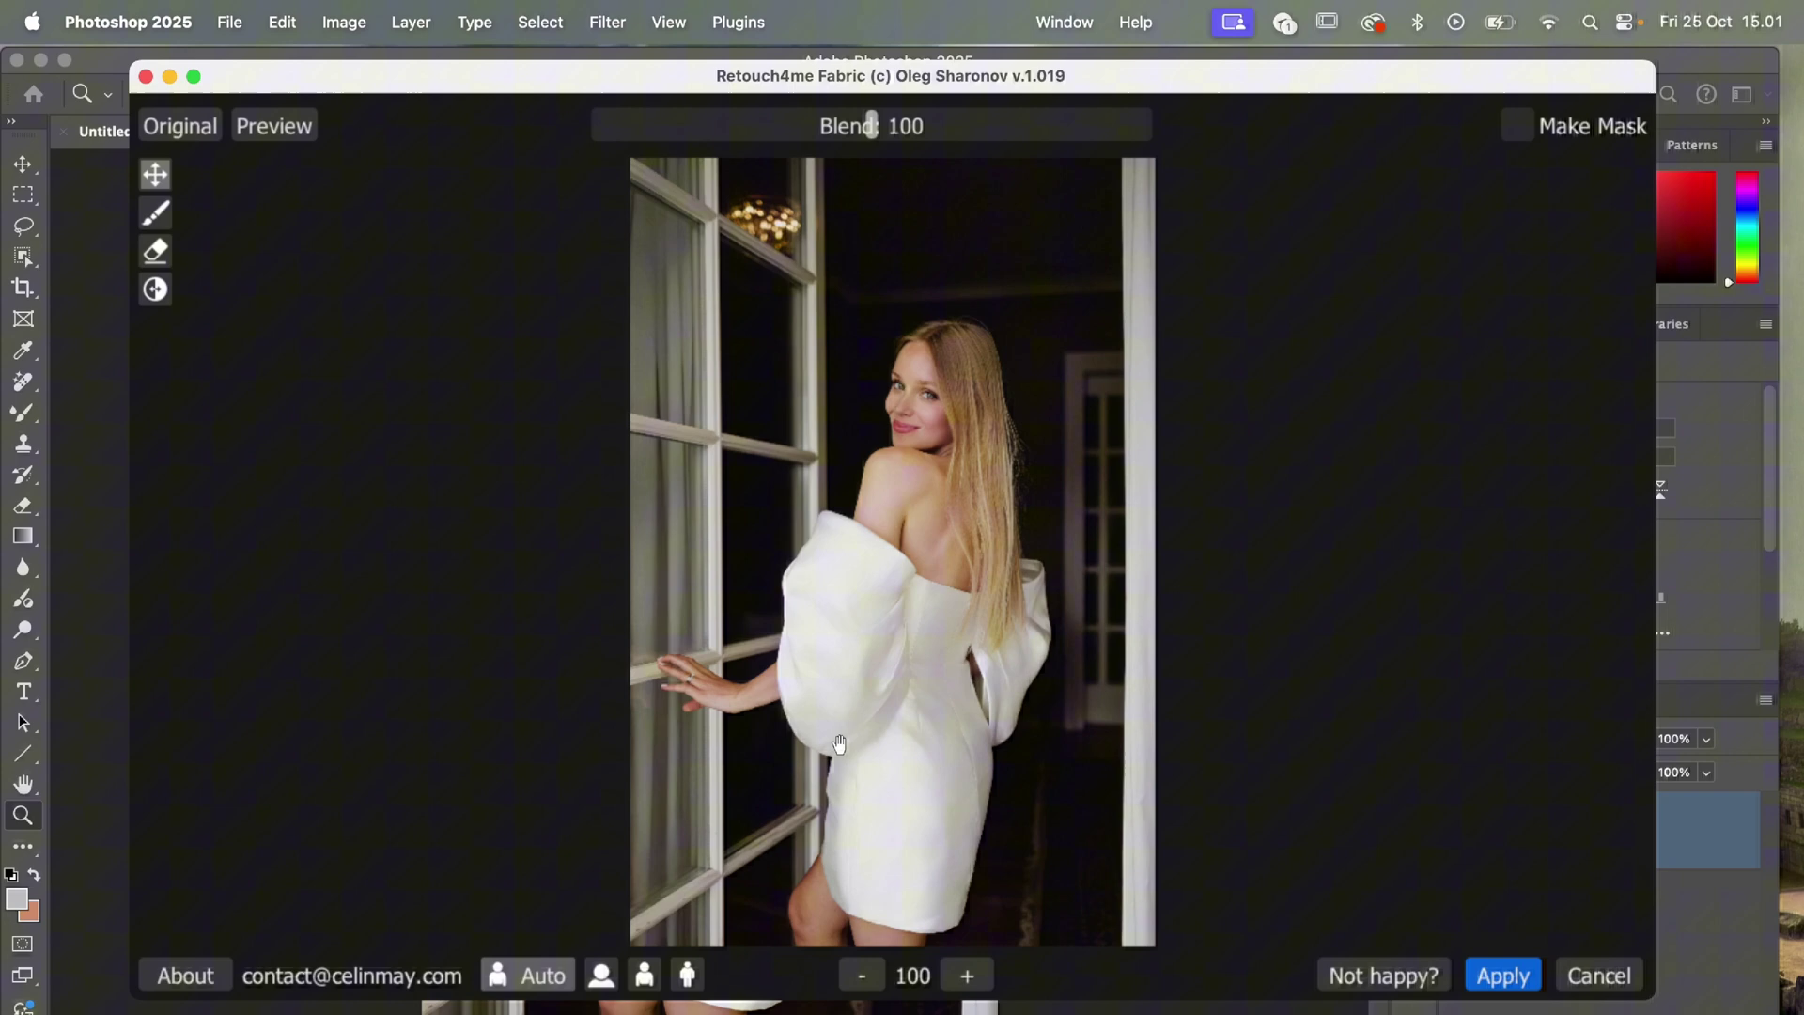
drag(873, 133, 827, 131)
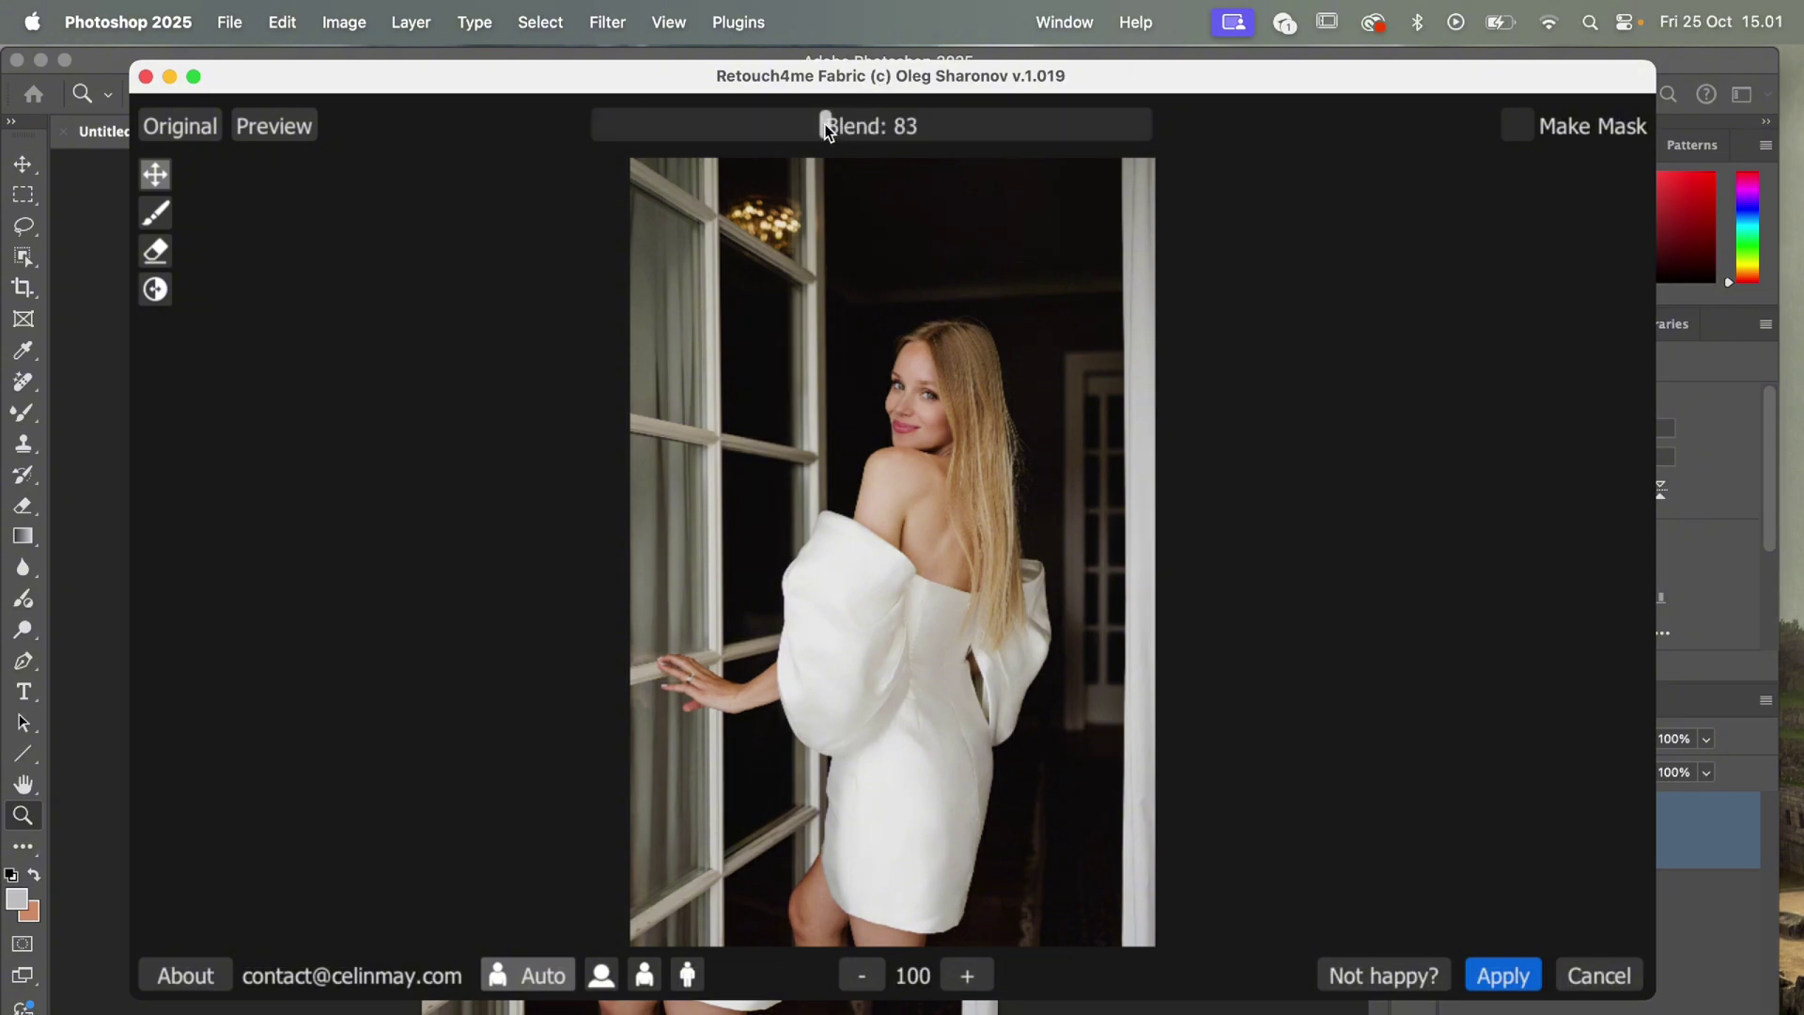
drag(654, 141, 769, 156)
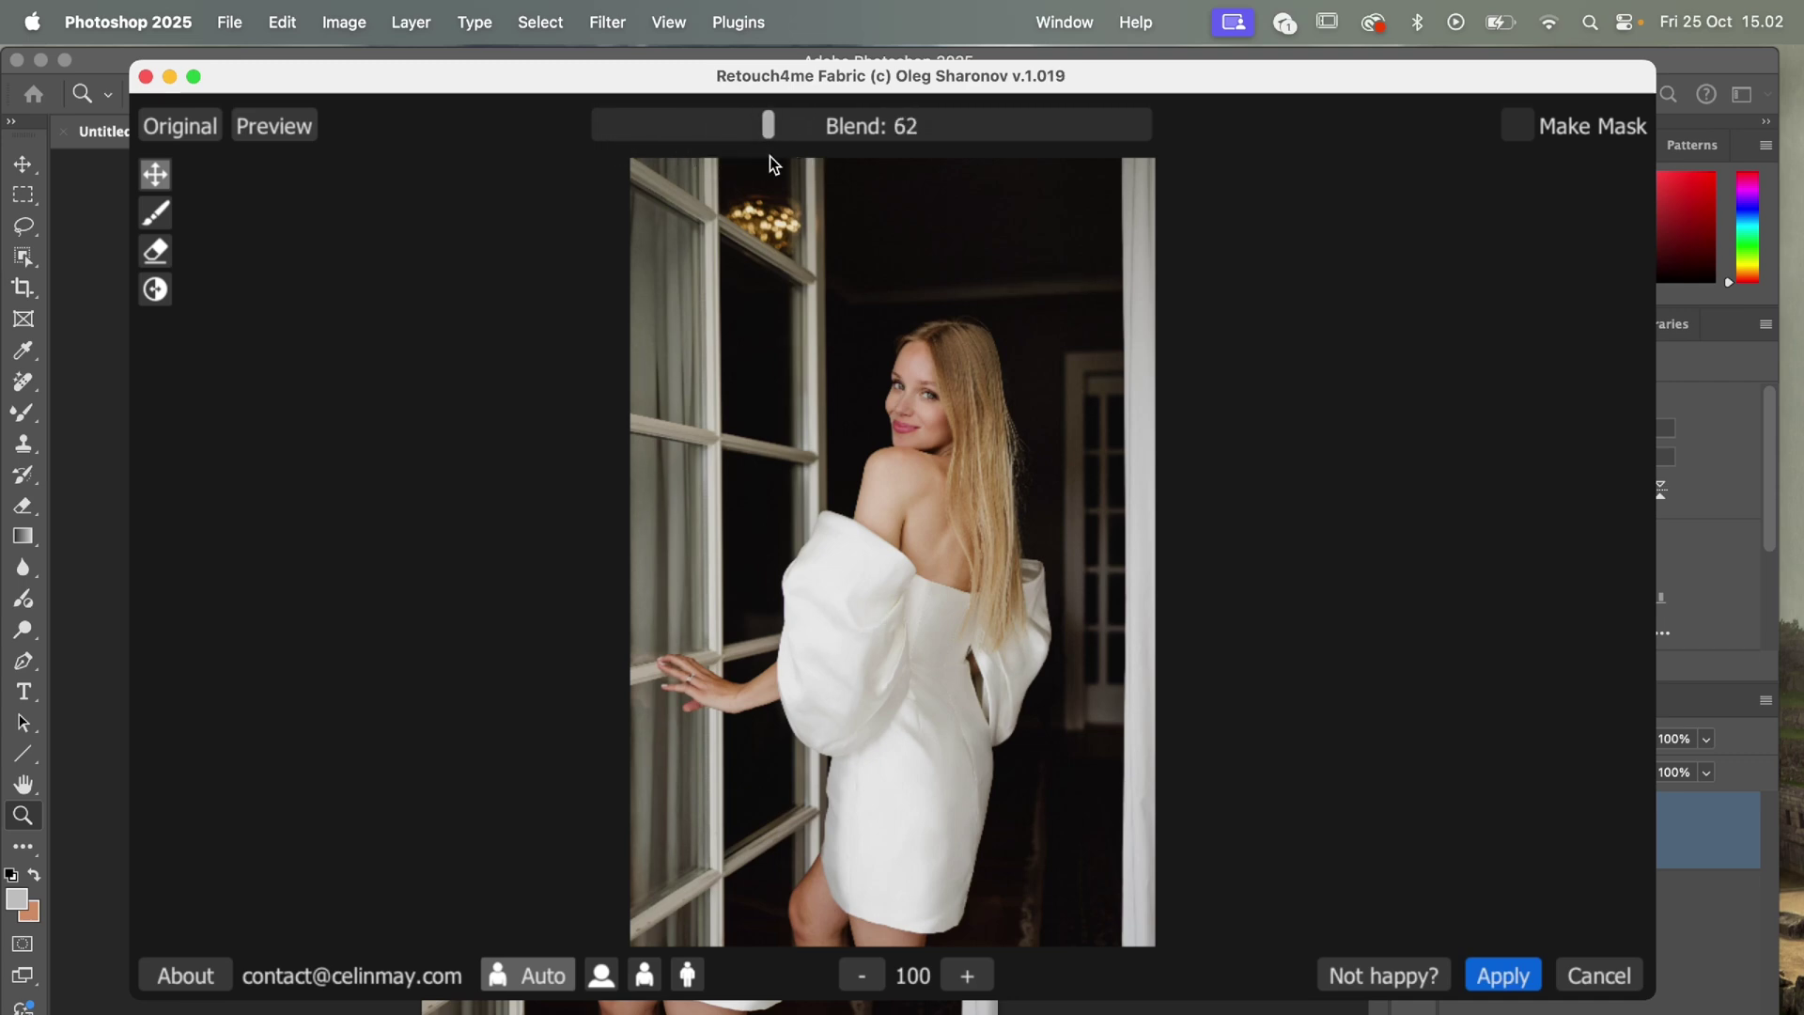
Step: Select the mask Brush and set its size to 75
click(154, 215)
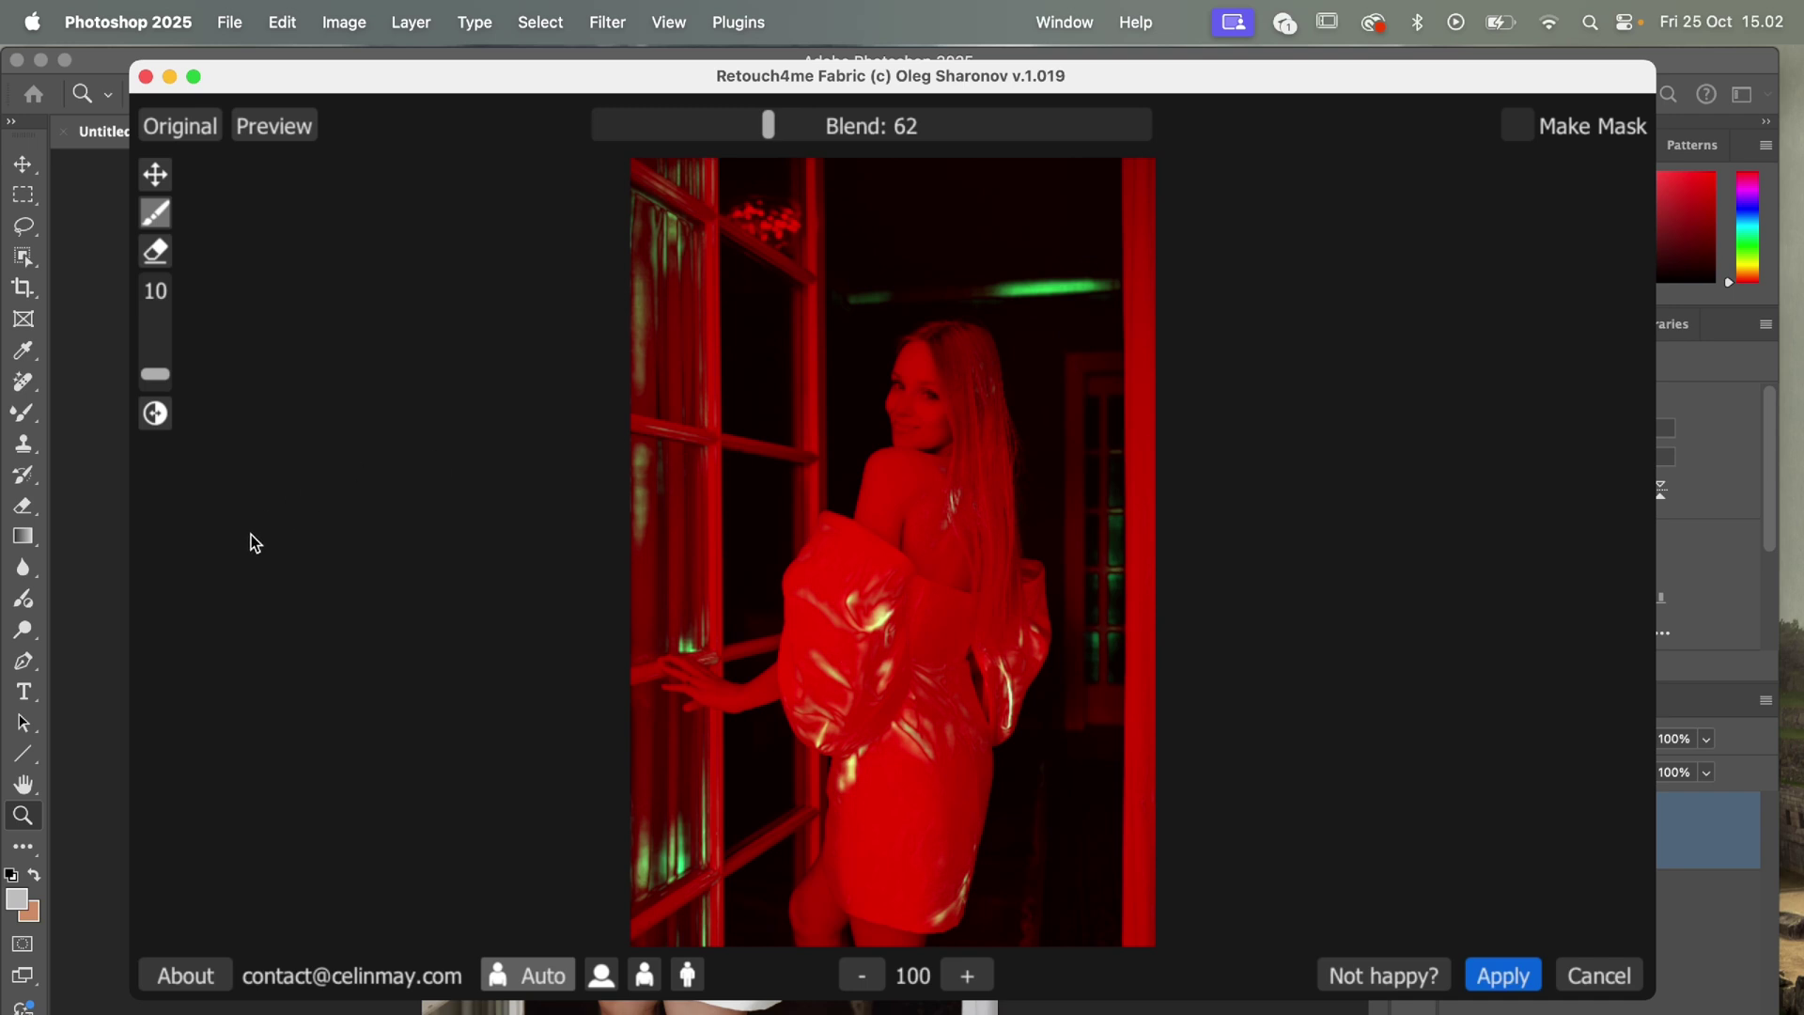
drag(155, 373, 159, 324)
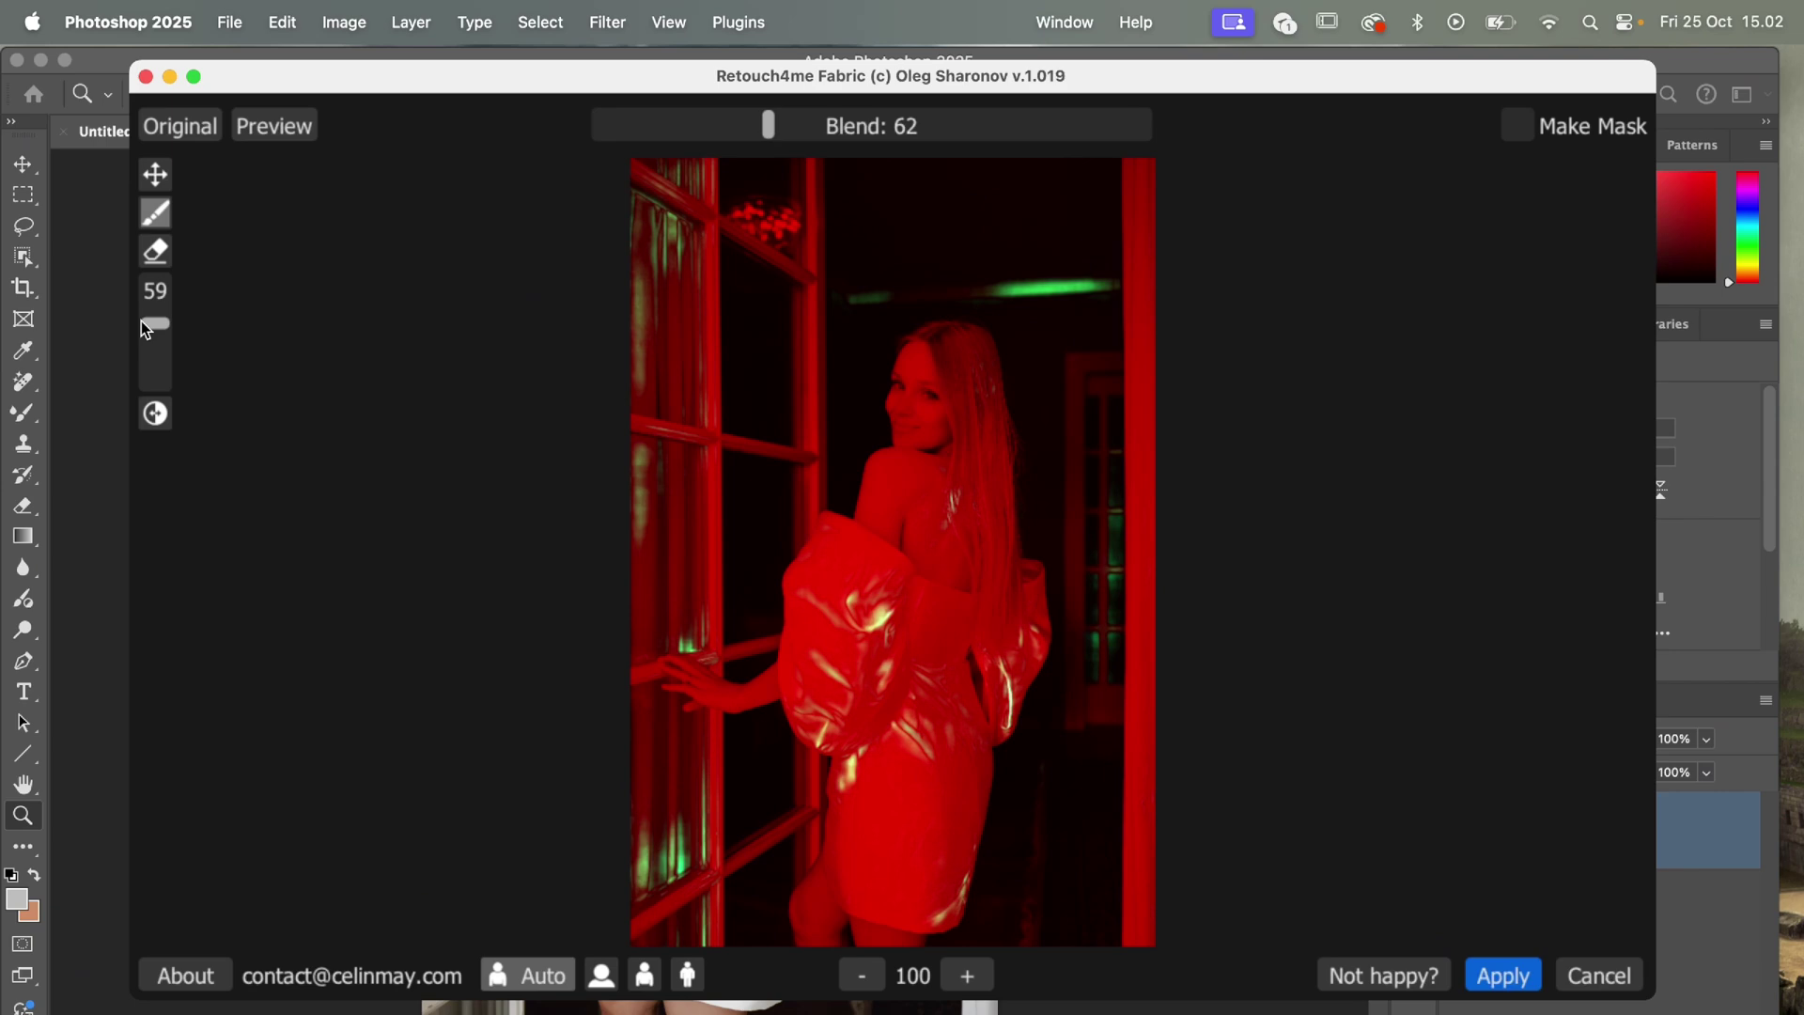
drag(155, 323, 155, 306)
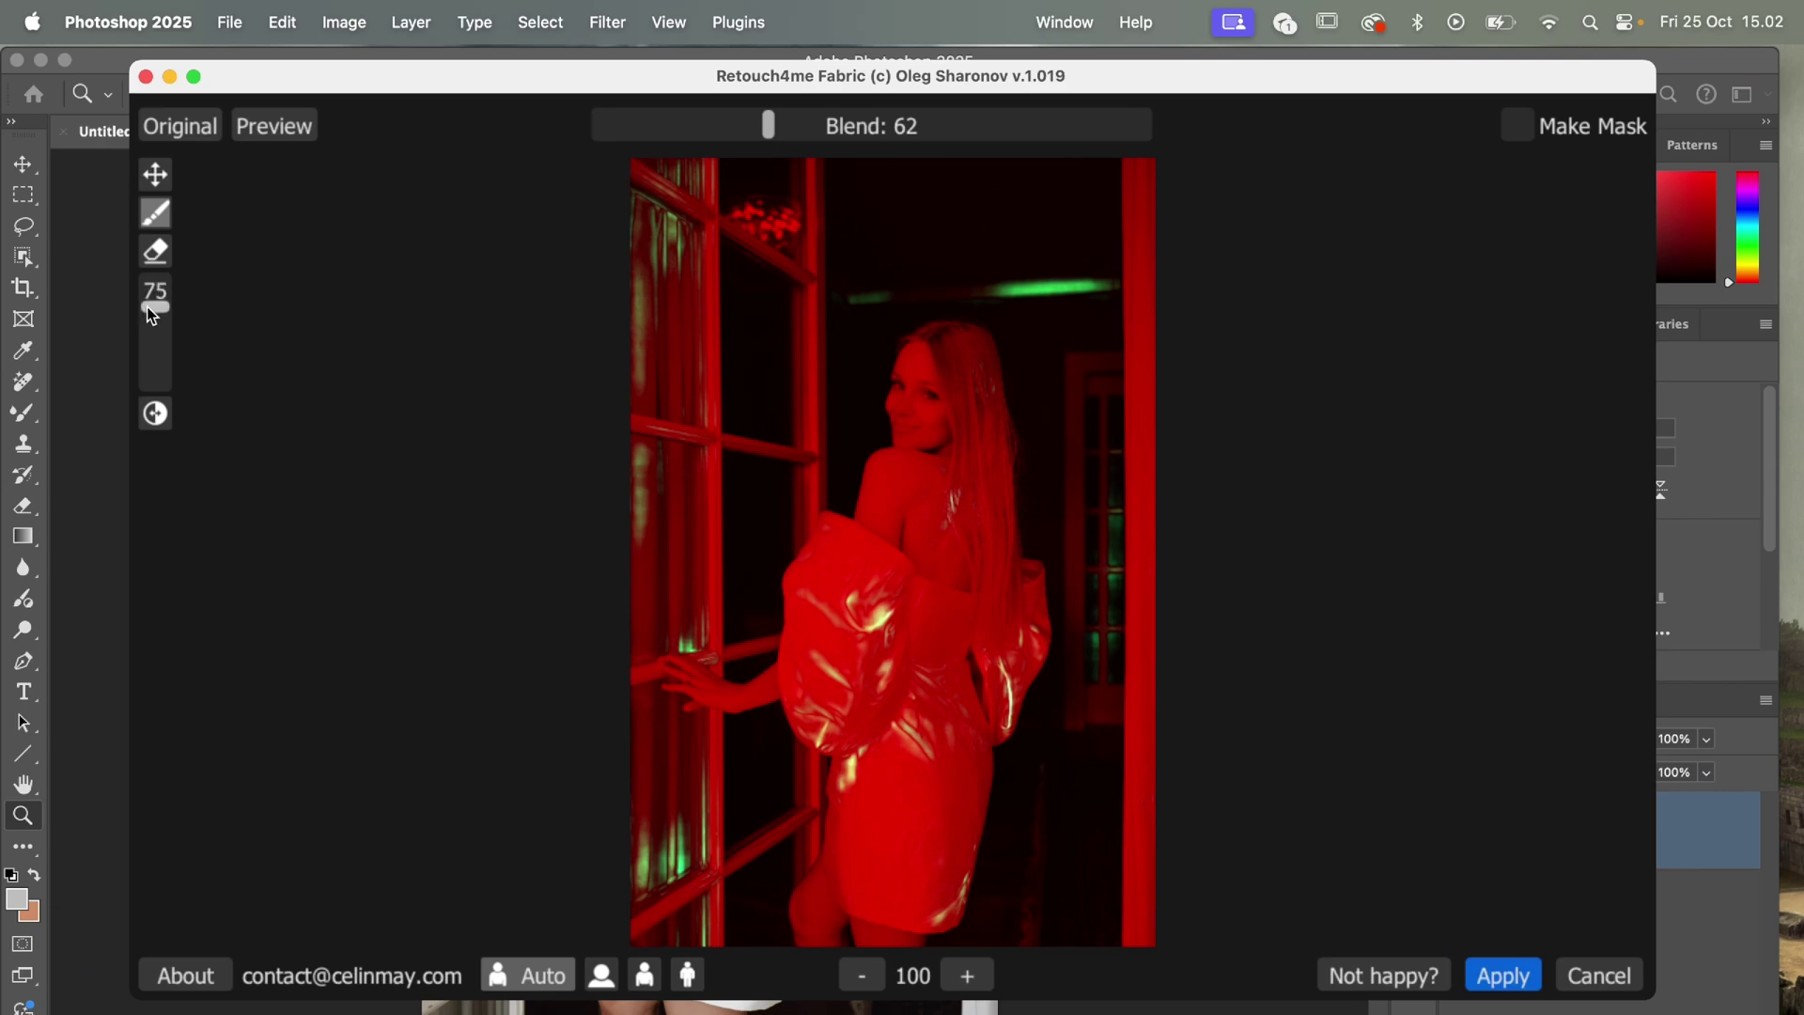
Step: Erase the streak above her head, both window frames and her back from the mask, then return to Pan & Zoom
click(155, 251)
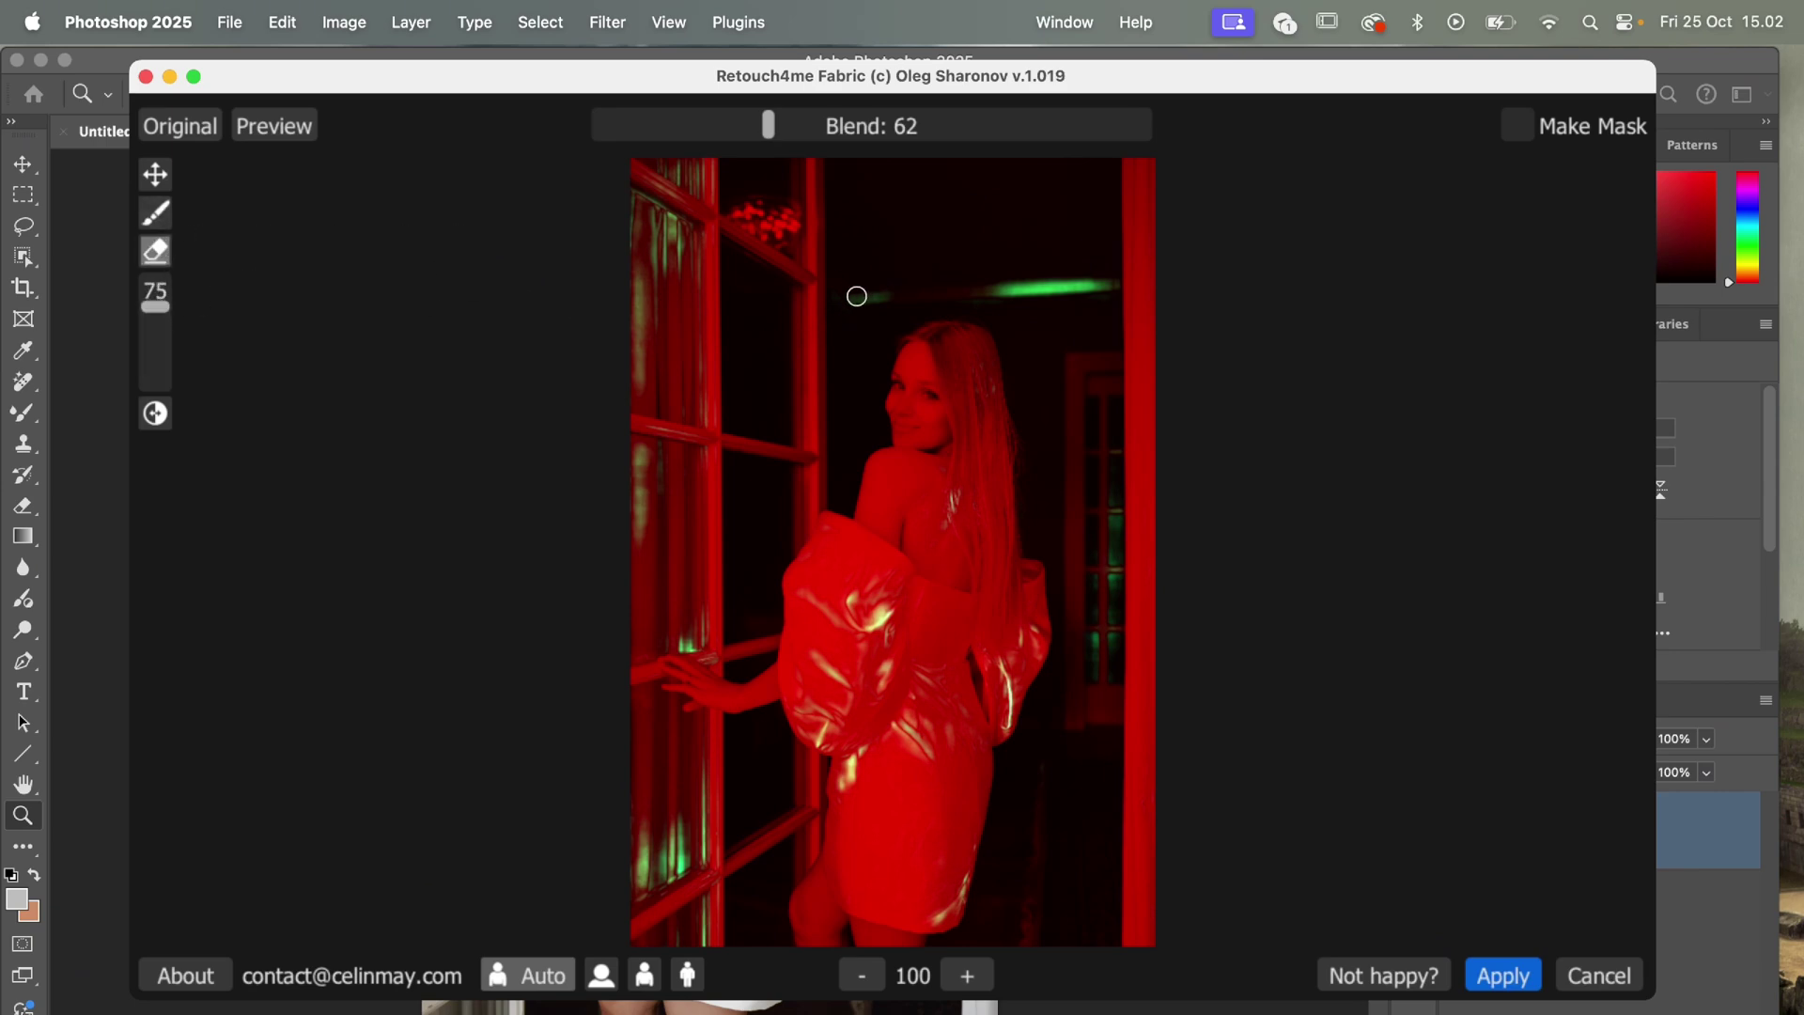
drag(856, 296, 1066, 290)
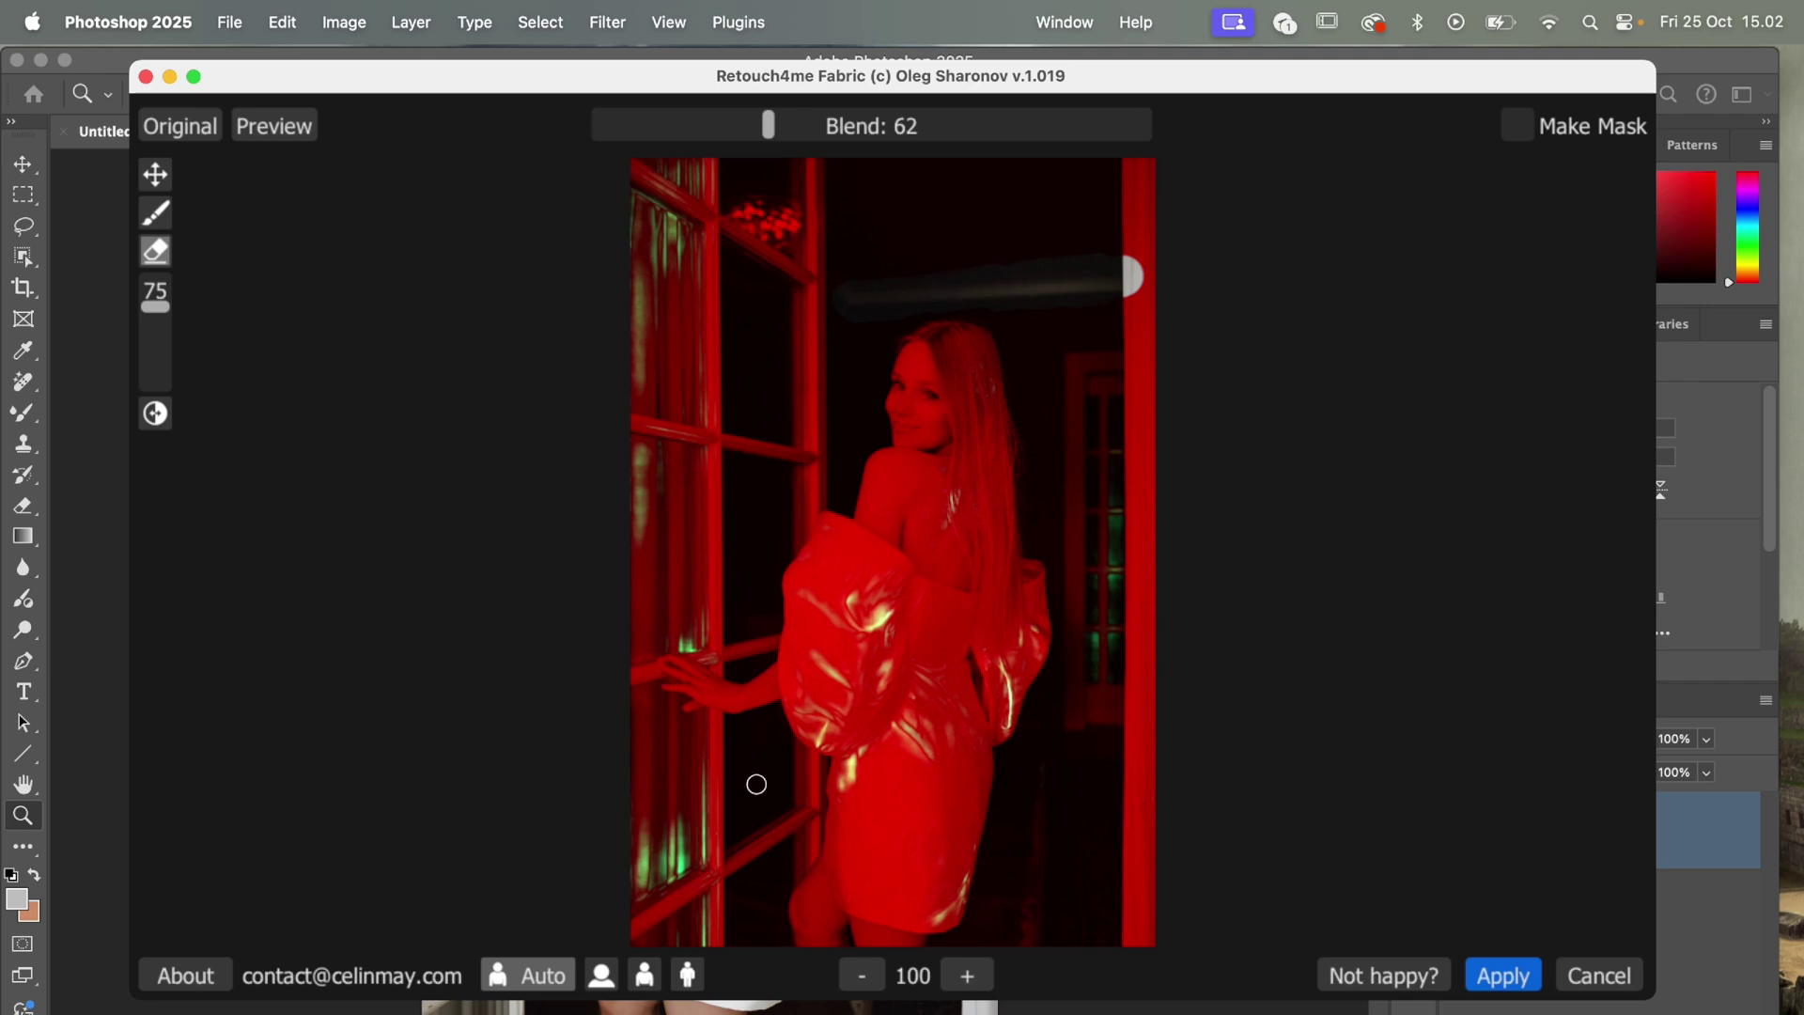
mouse_move(646, 836)
mouse_down()
mouse_move(649, 869)
mouse_move(682, 853)
mouse_move(684, 776)
mouse_up()
drag(944, 522, 949, 497)
mouse_move(658, 211)
mouse_down()
mouse_move(658, 385)
mouse_move(652, 248)
mouse_up()
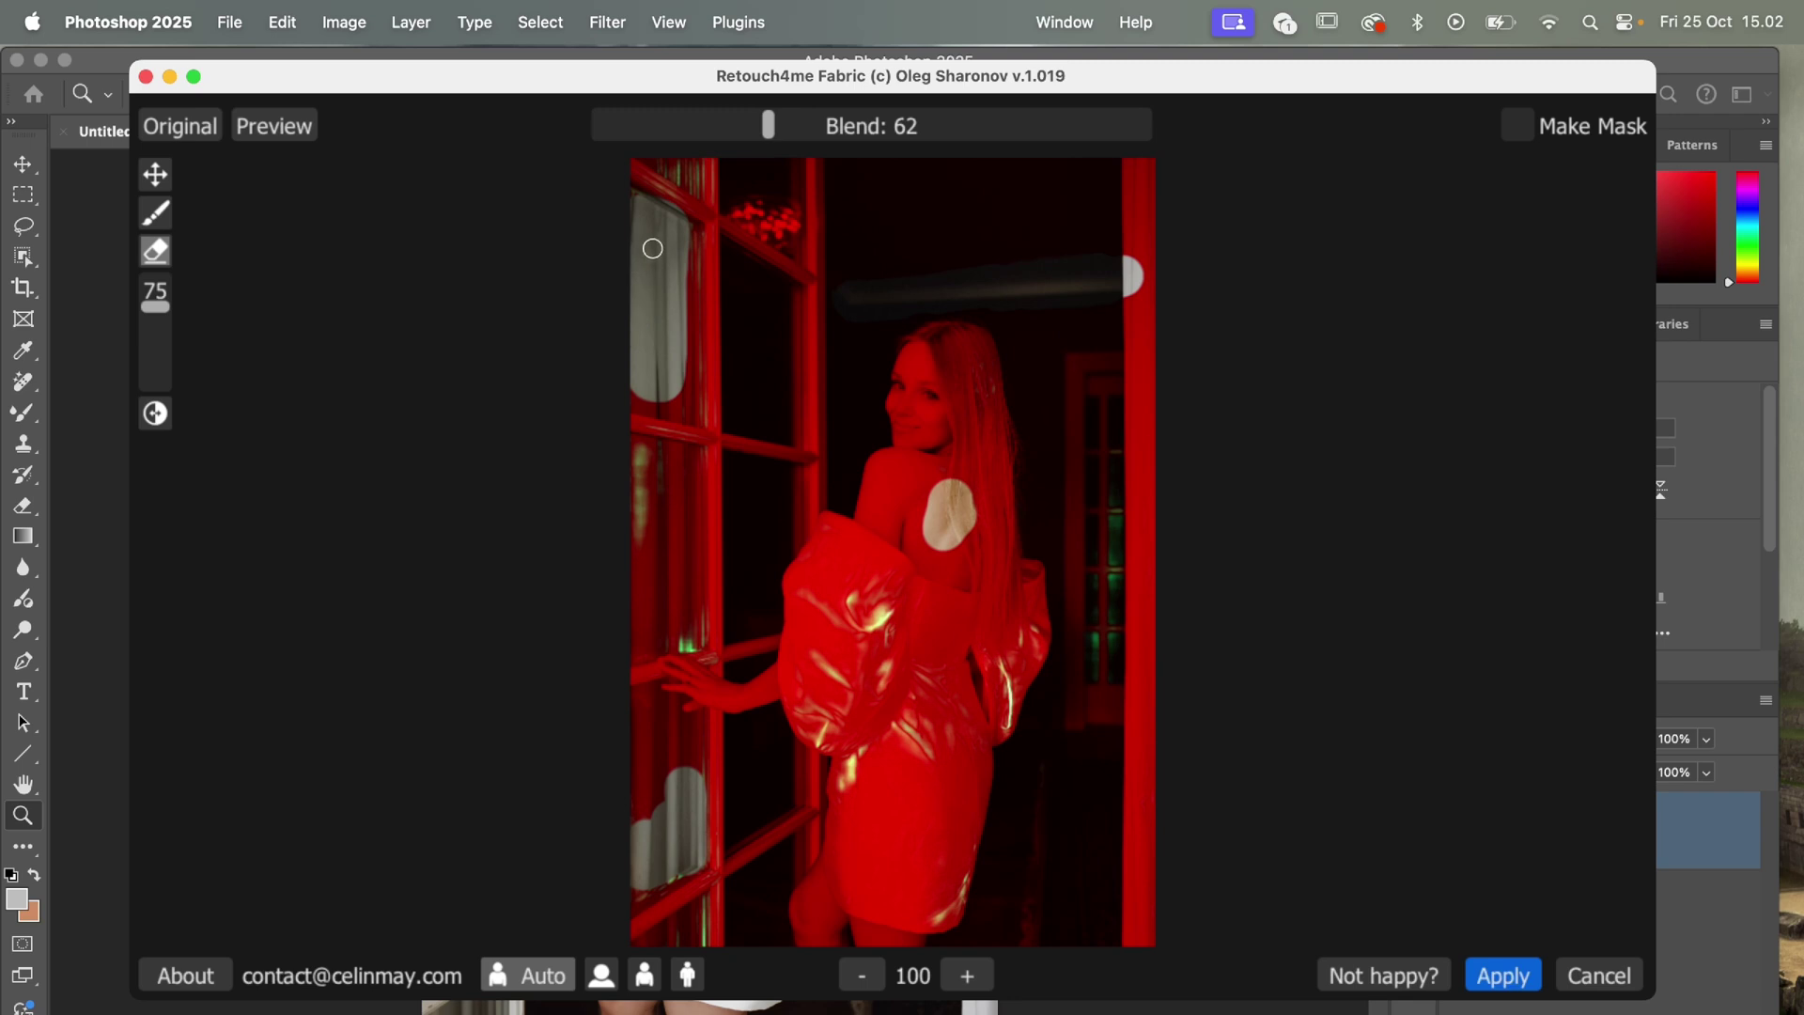
click(156, 183)
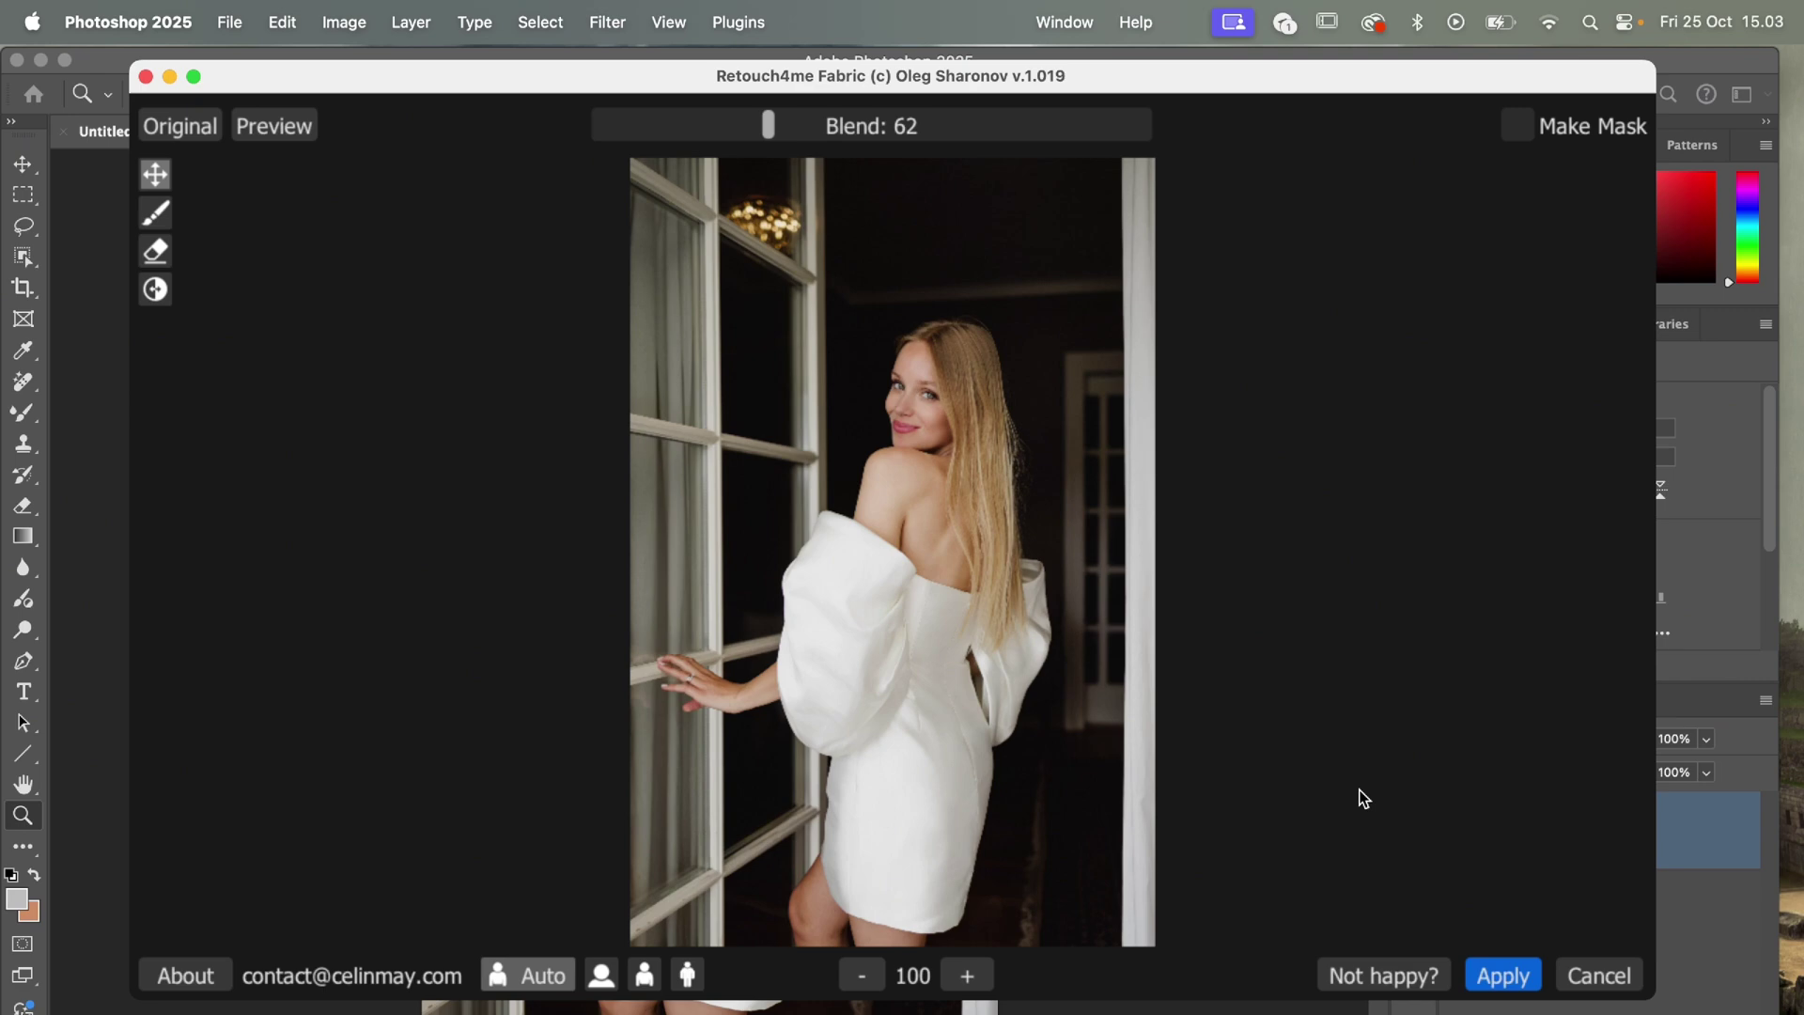
Step: Apply the Blend 62 fabric smoothing to the portrait on Layer 1
click(1500, 976)
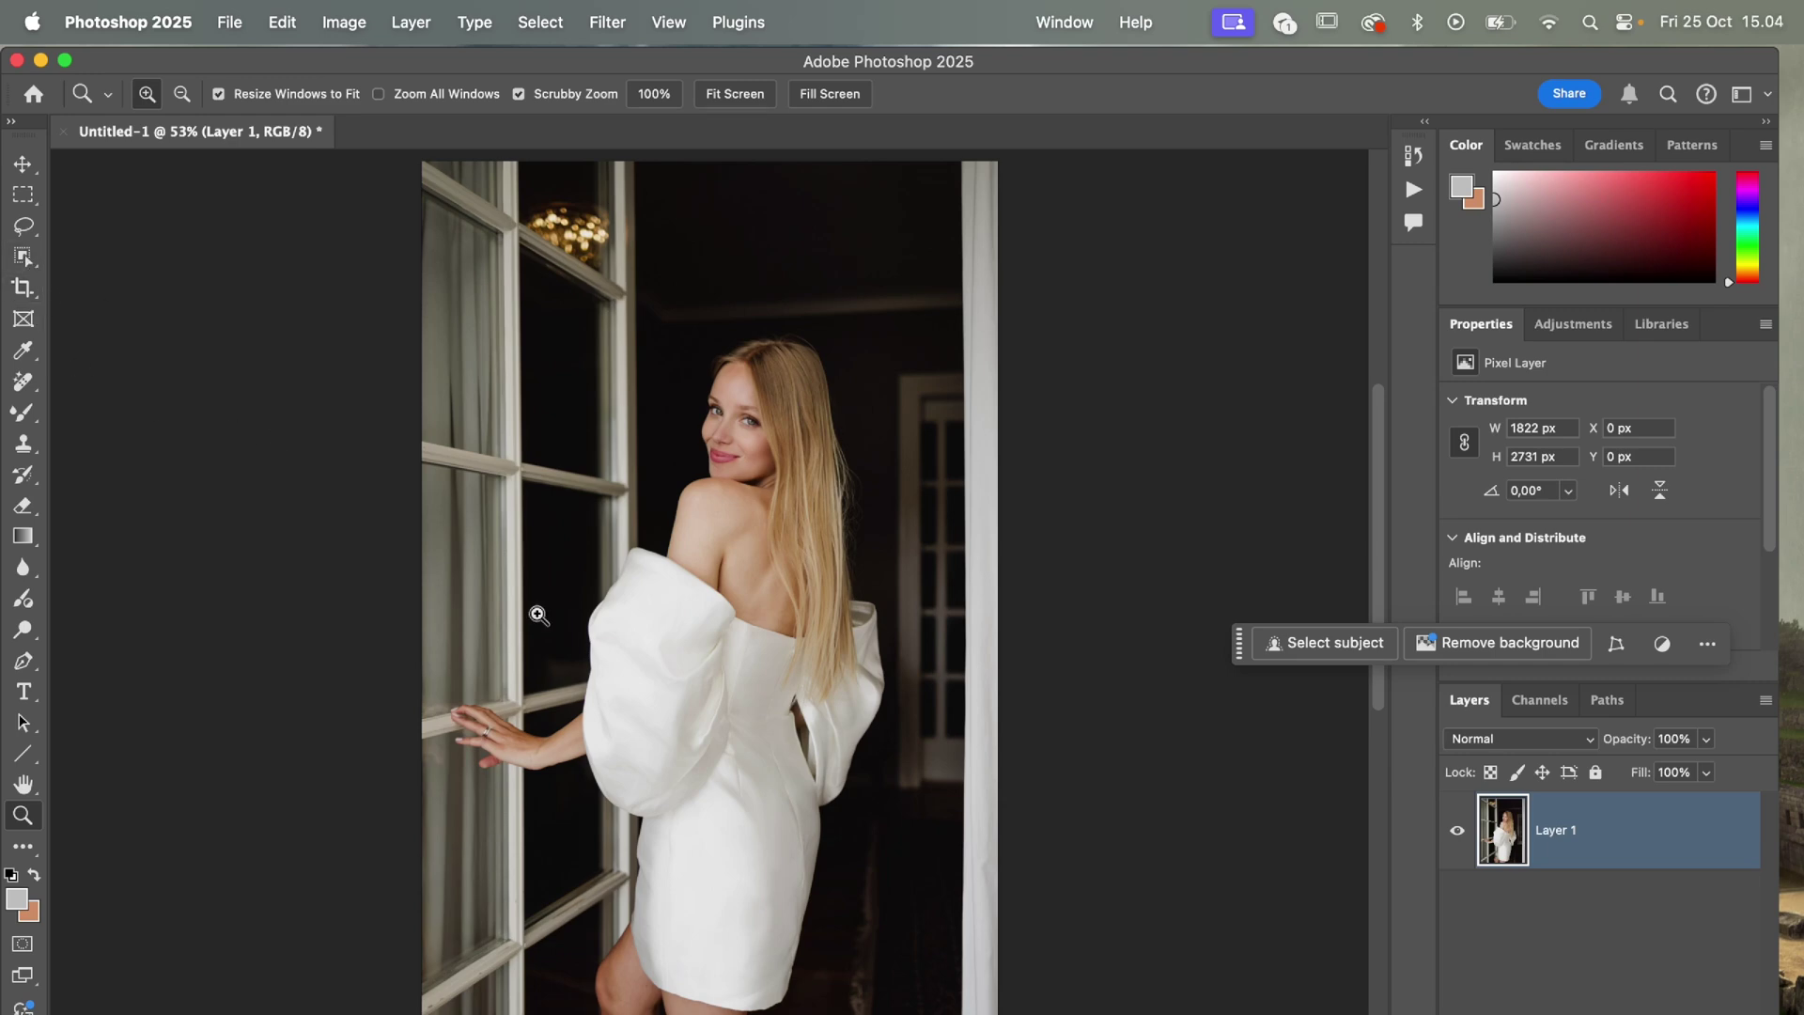
click(19, 259)
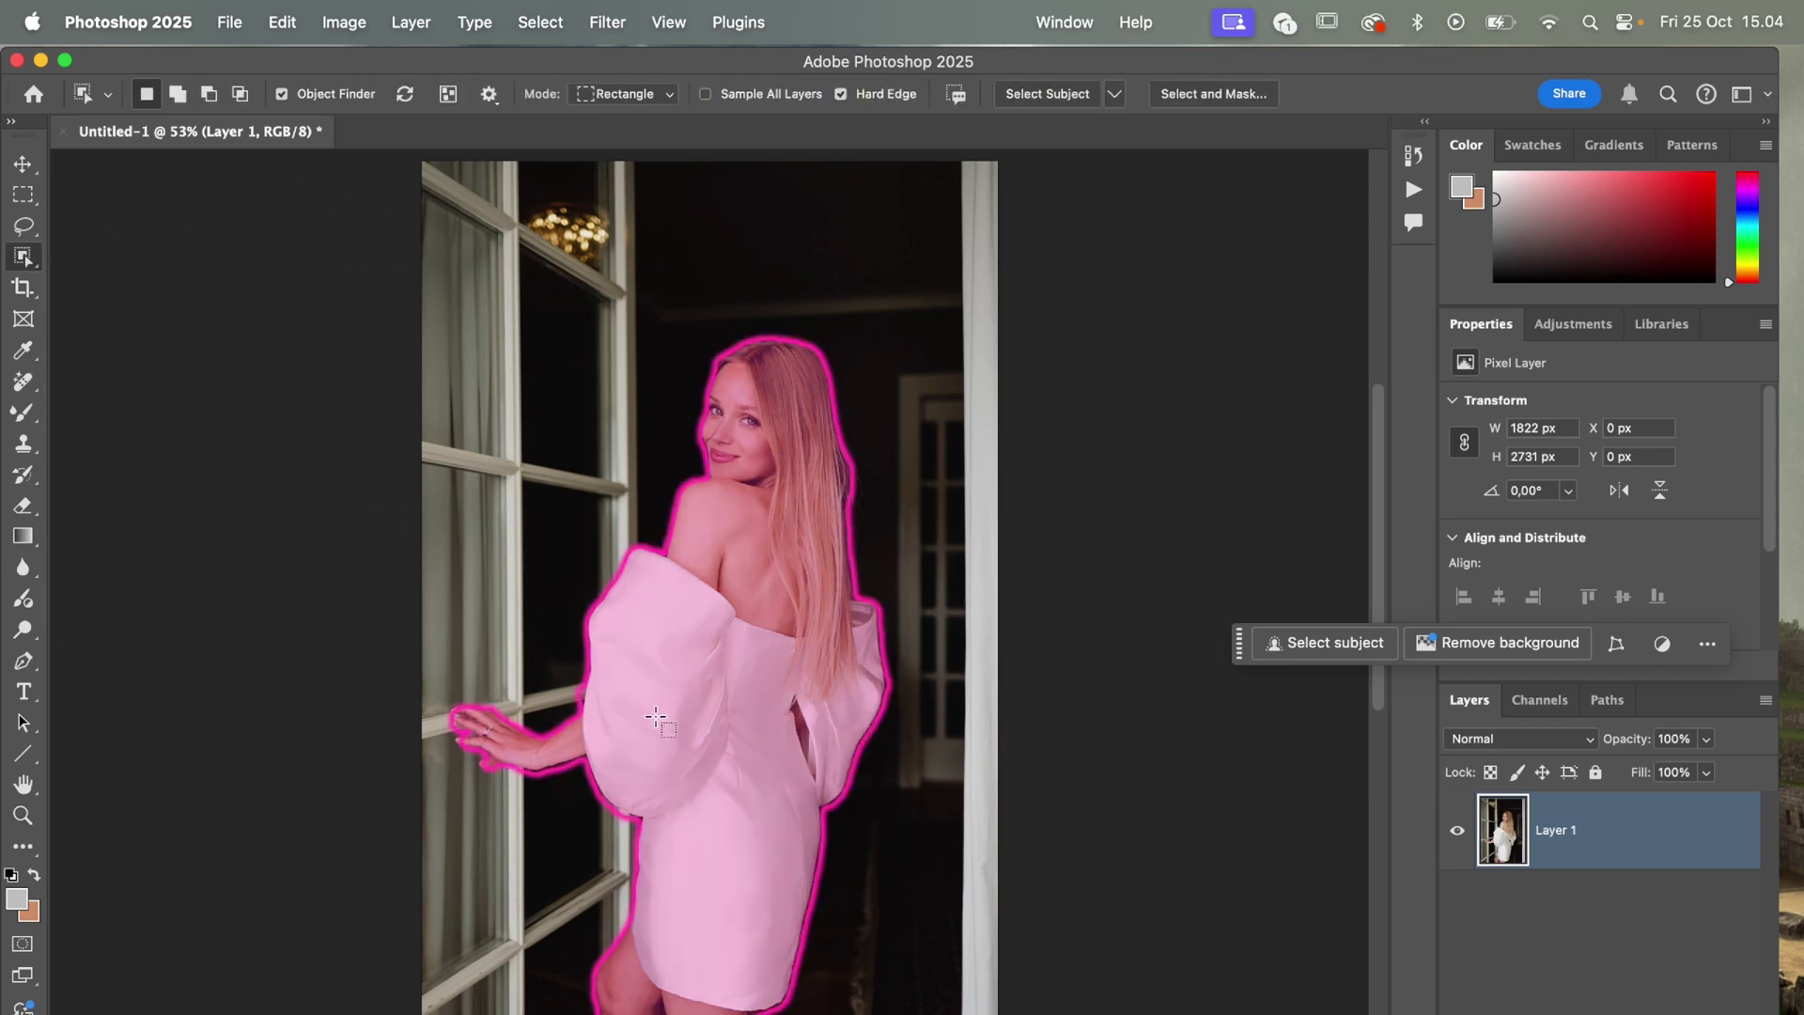
click(643, 641)
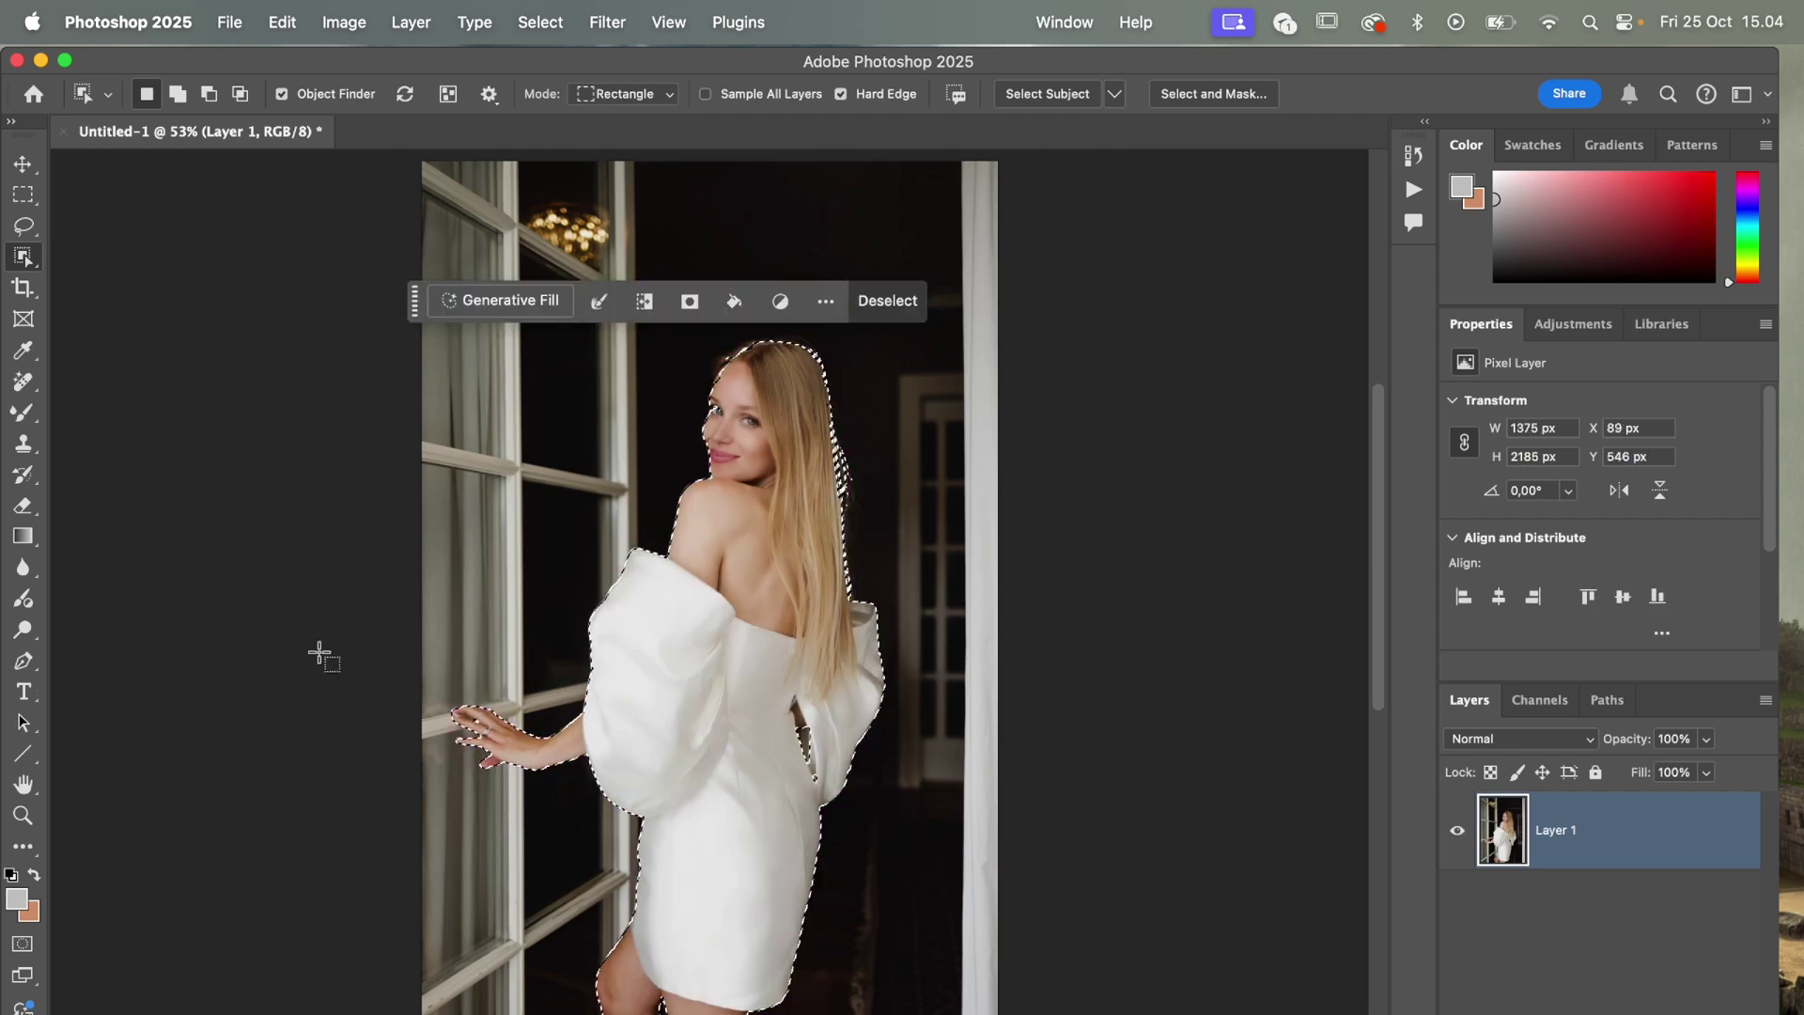
click(608, 24)
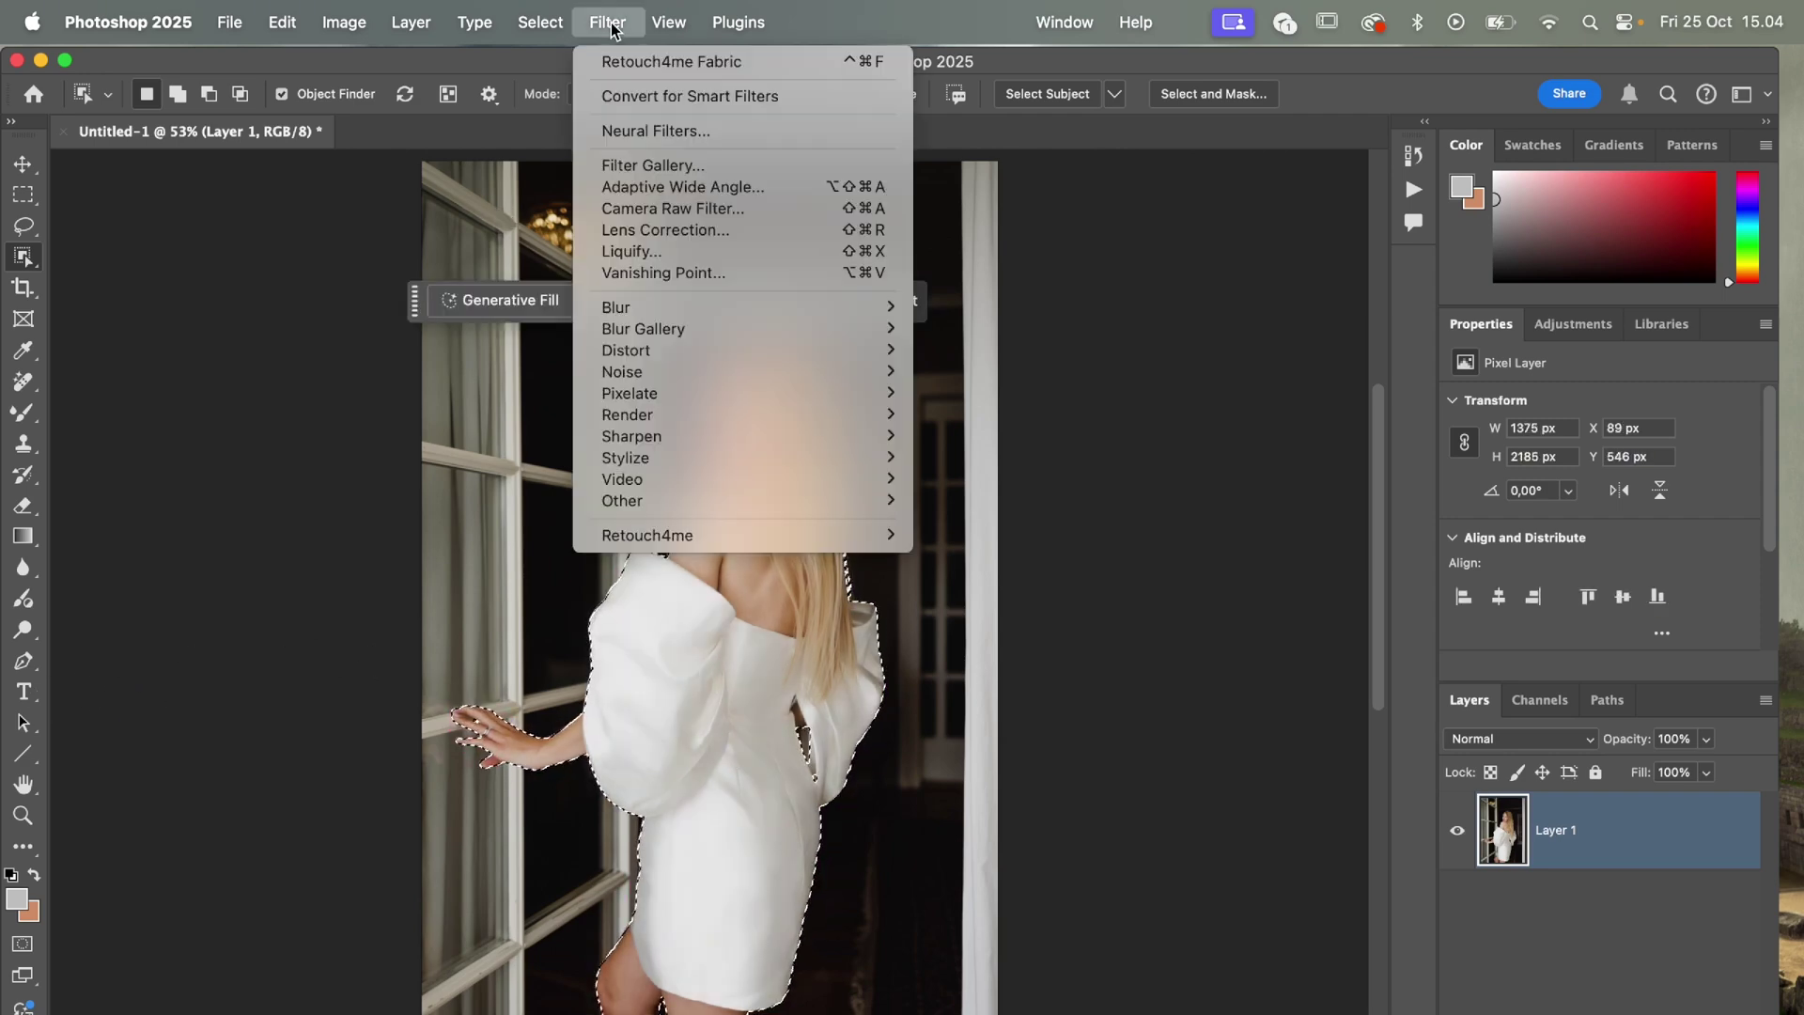
mouse_move(676, 534)
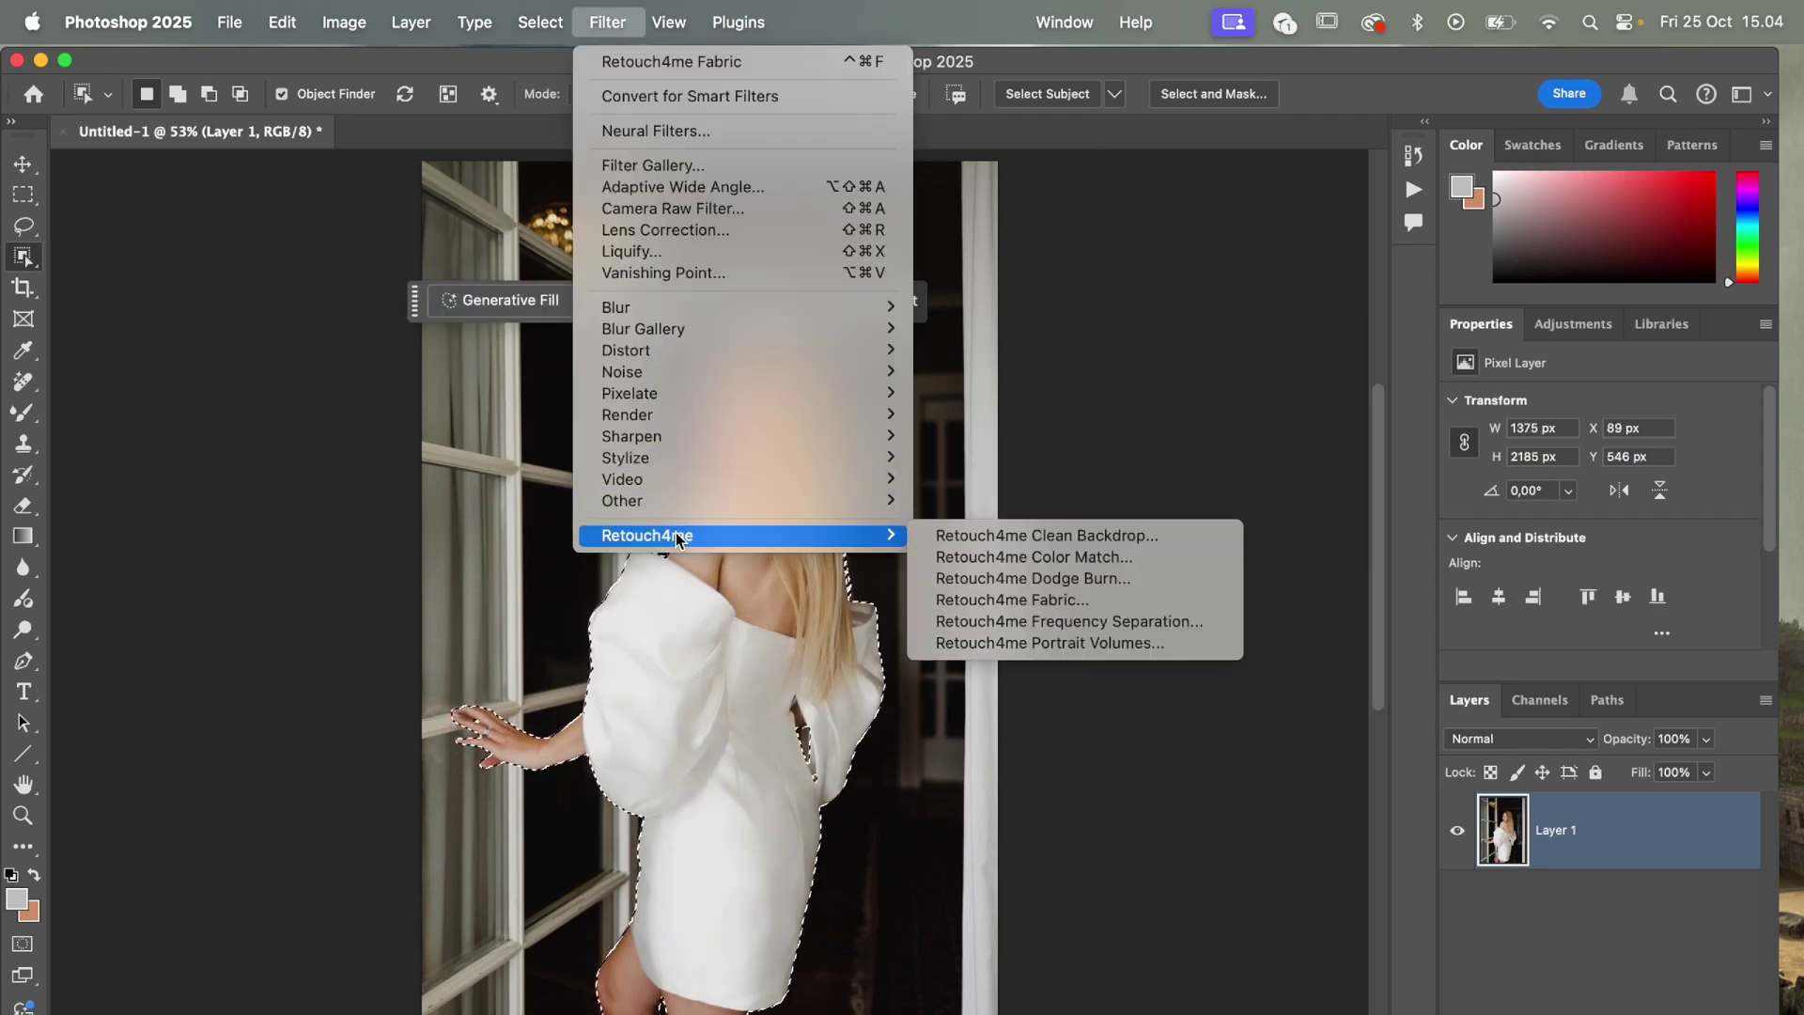
click(1040, 602)
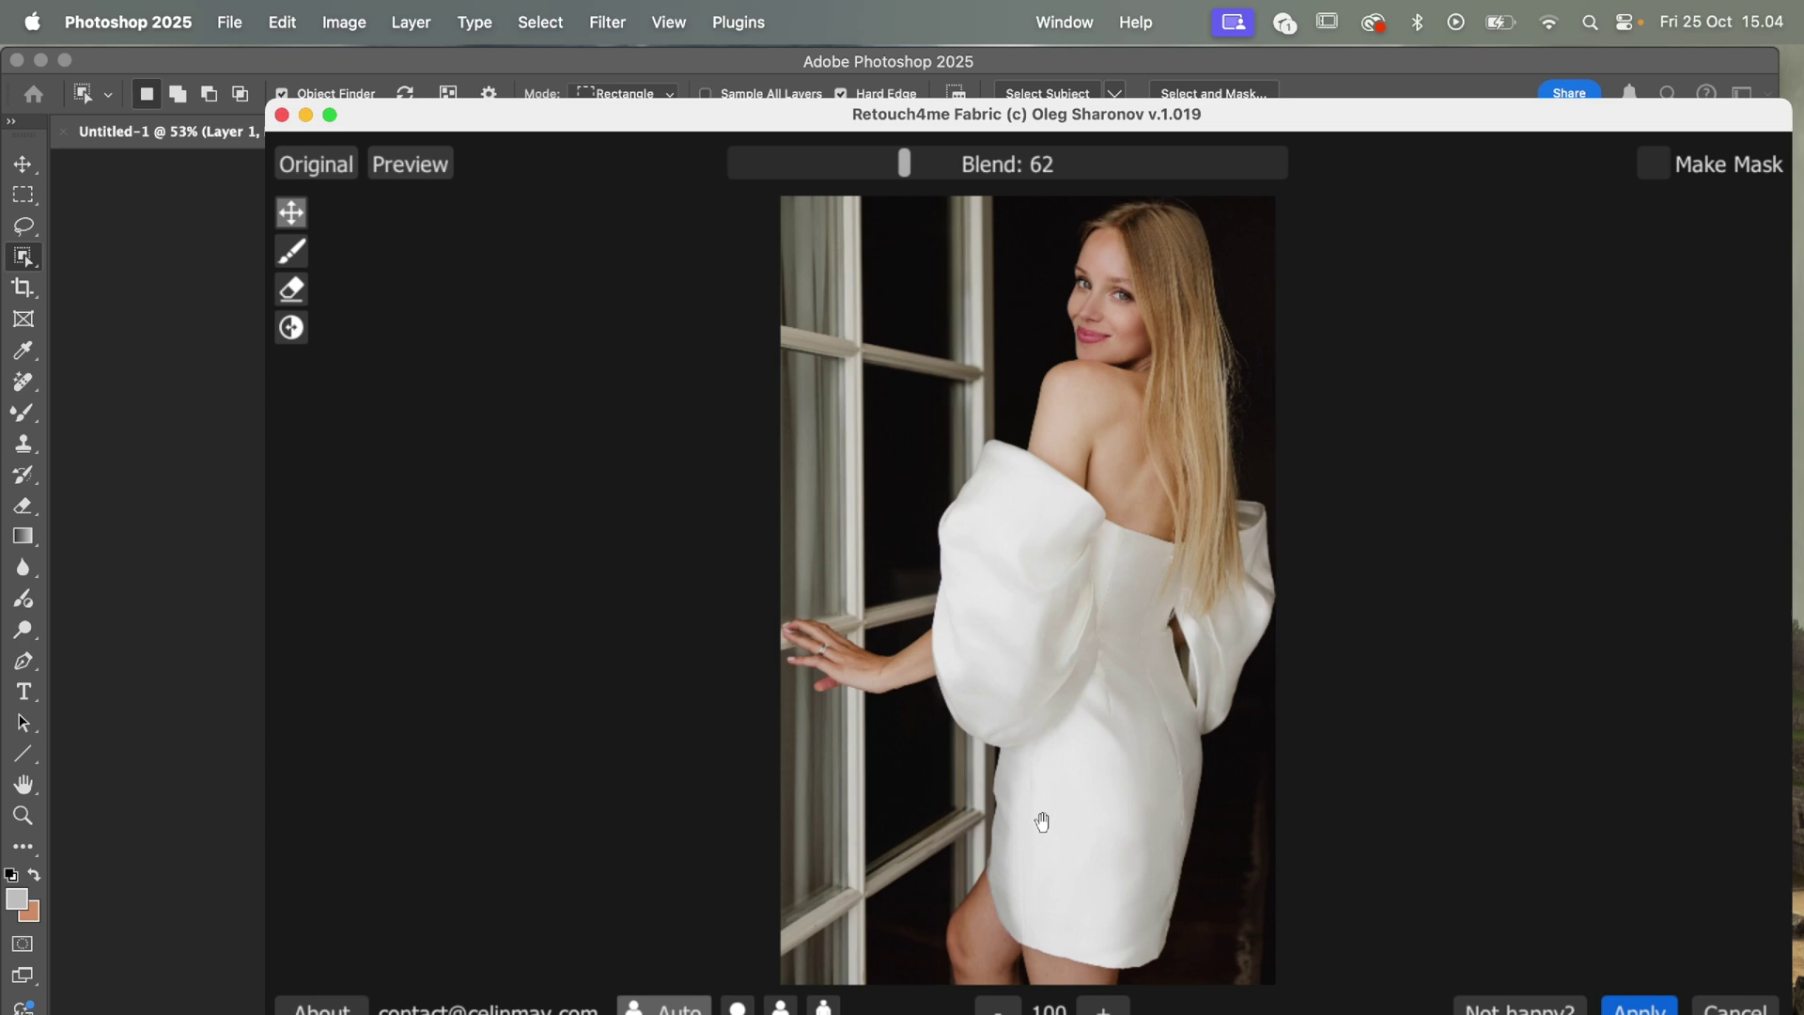
click(1732, 1009)
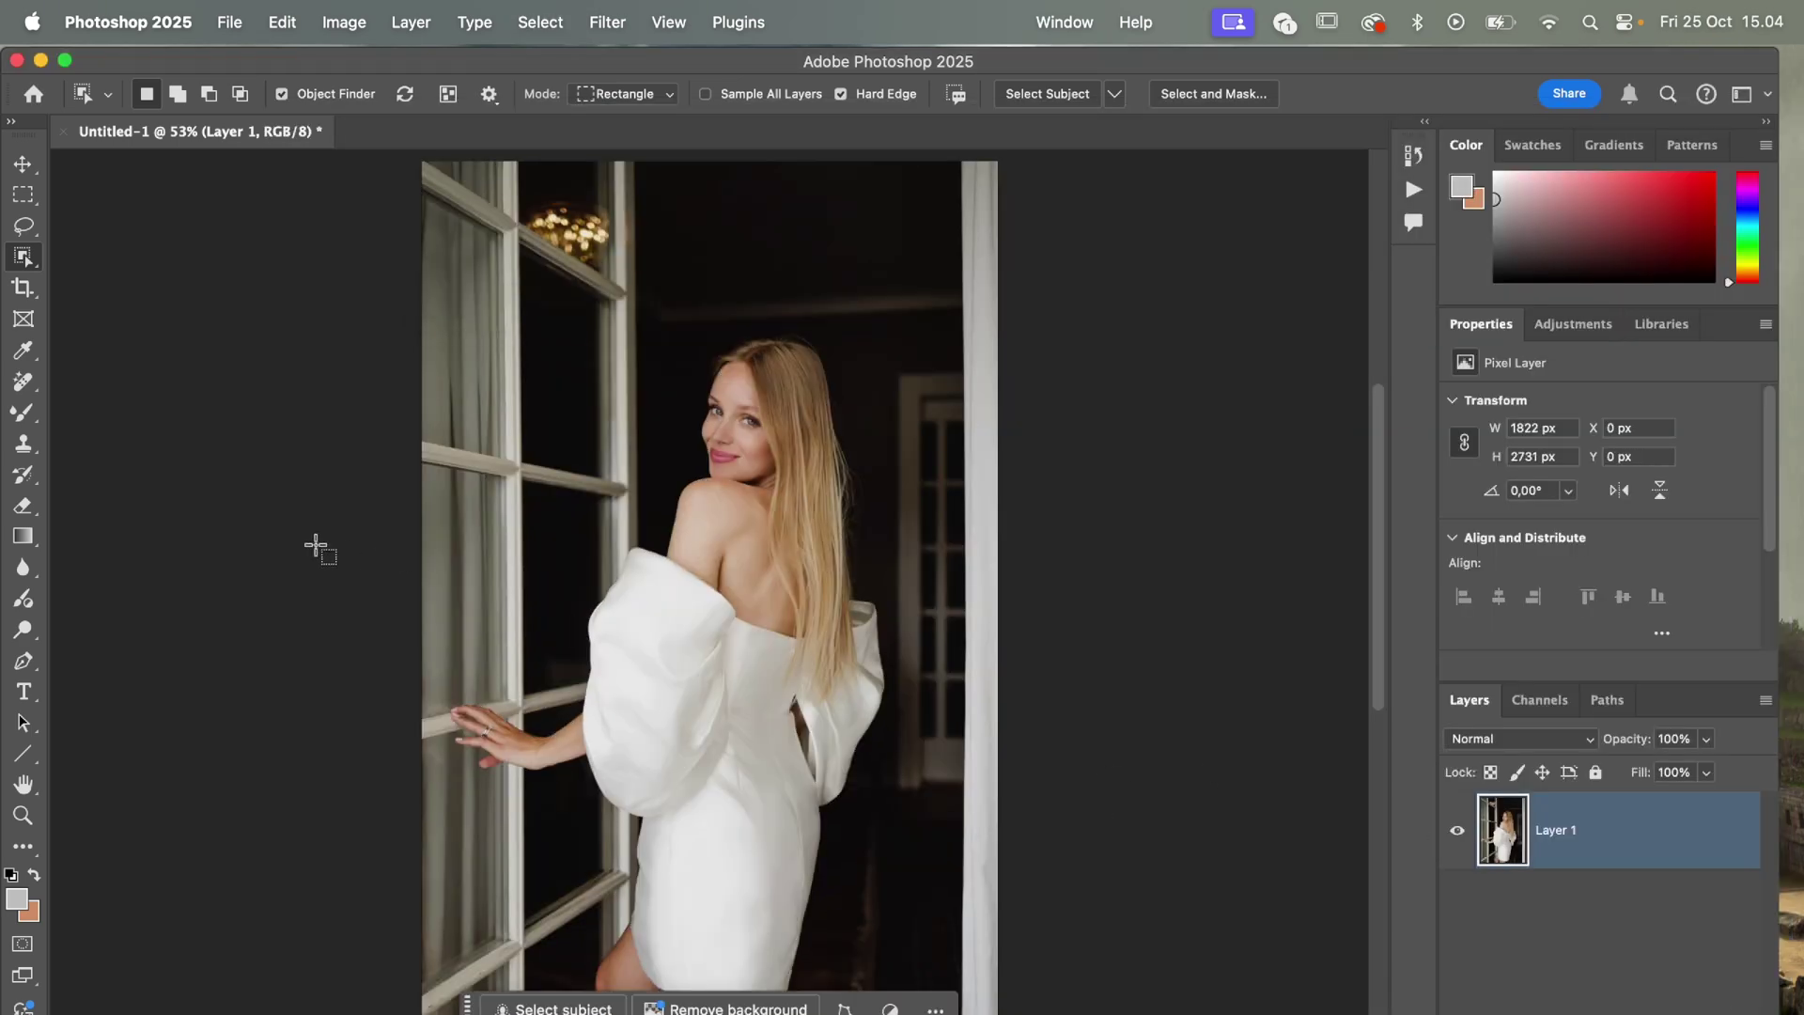
click(29, 163)
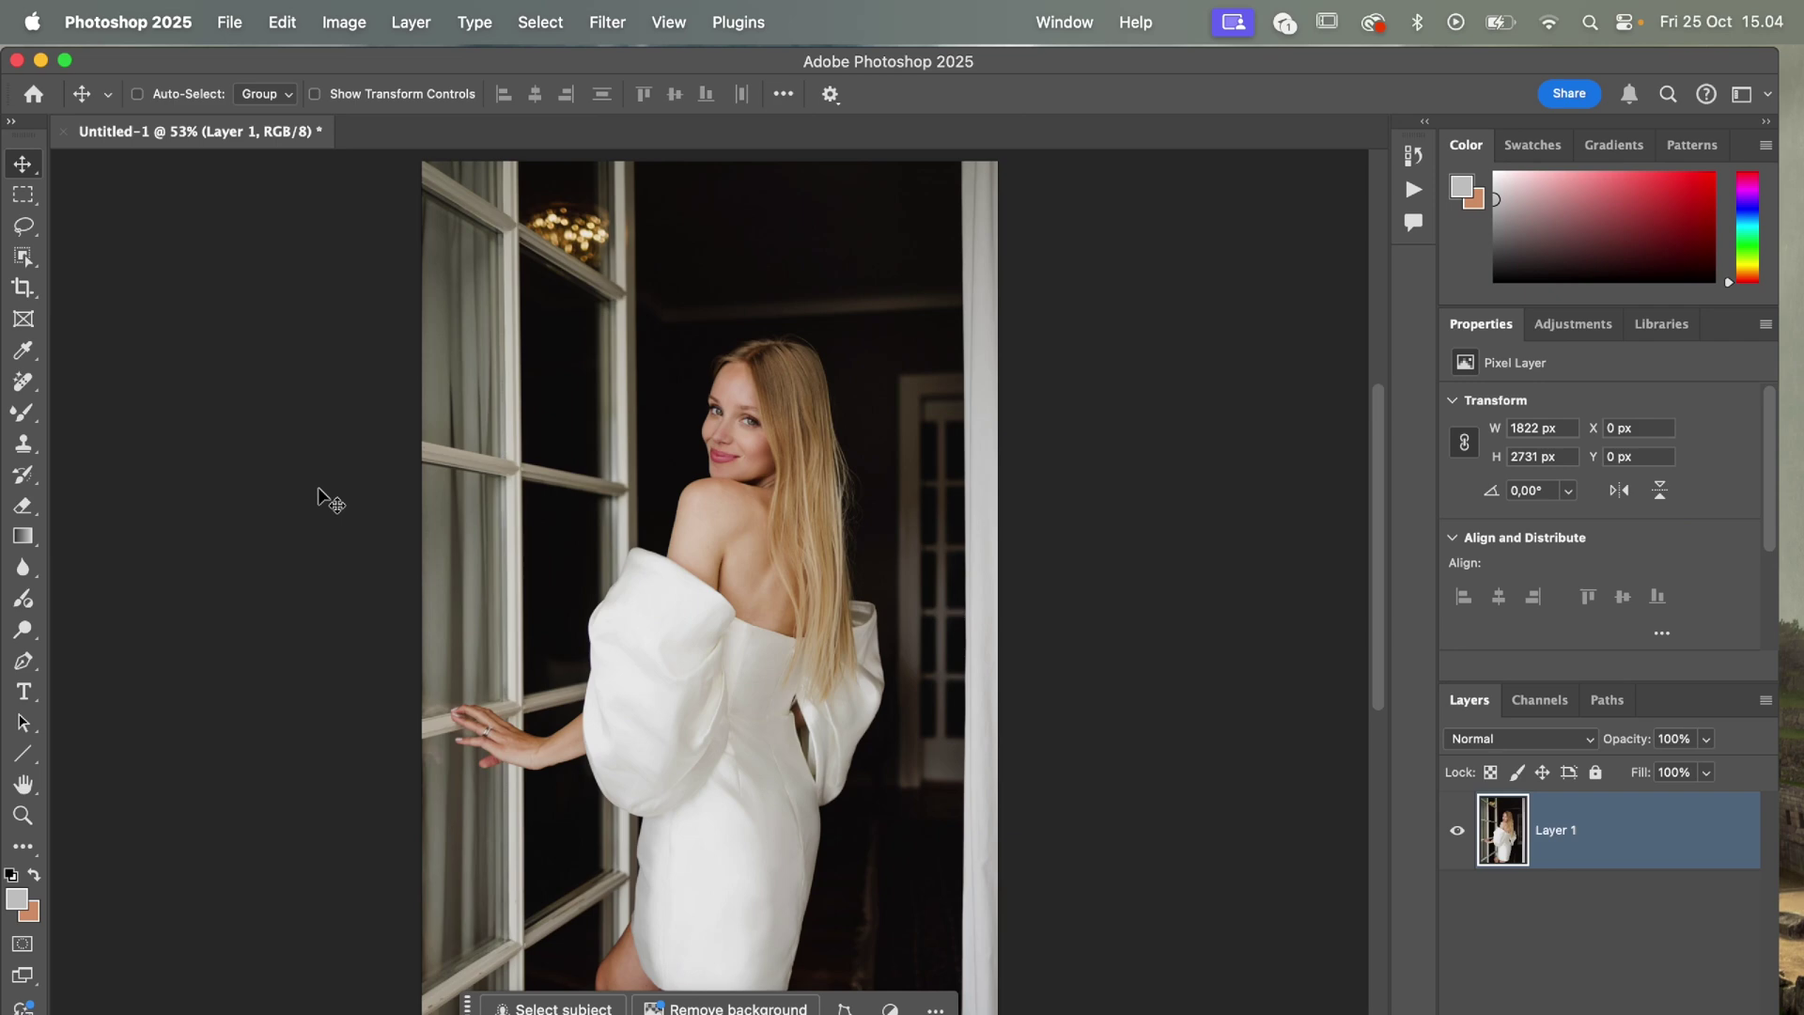